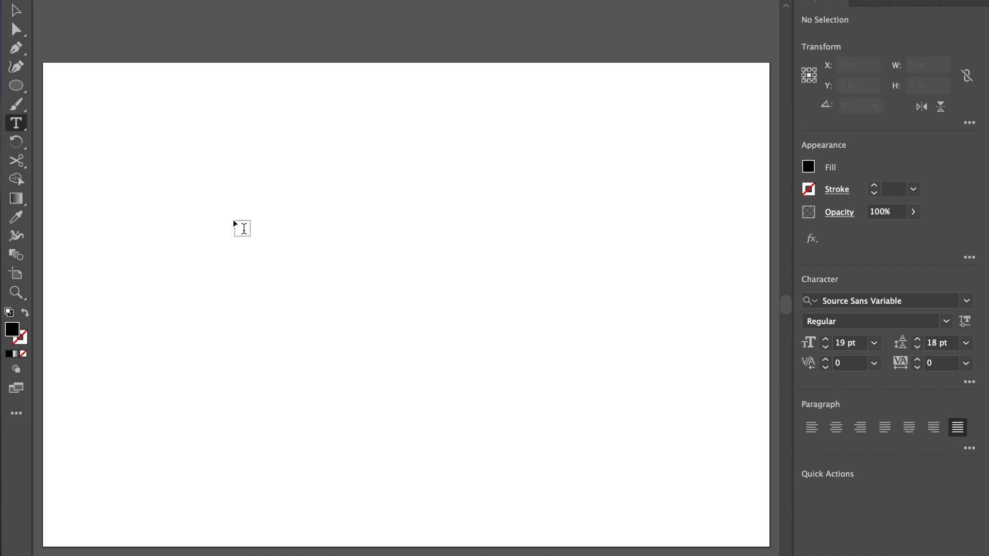
# - Create a point text object reading TYPE in the upper-left area of the artboard
pyautogui.hscroll(1, 252, 239)
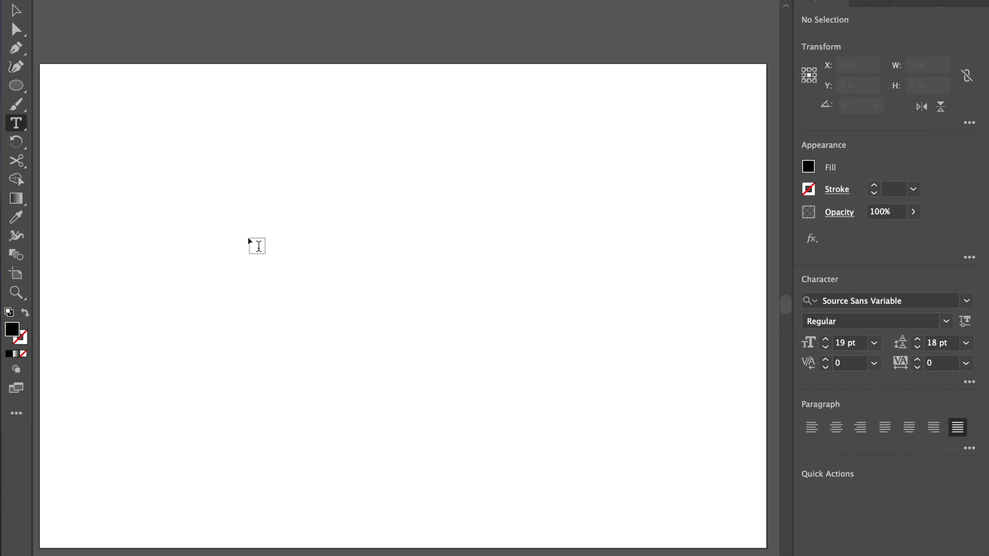
pyautogui.click(249, 237)
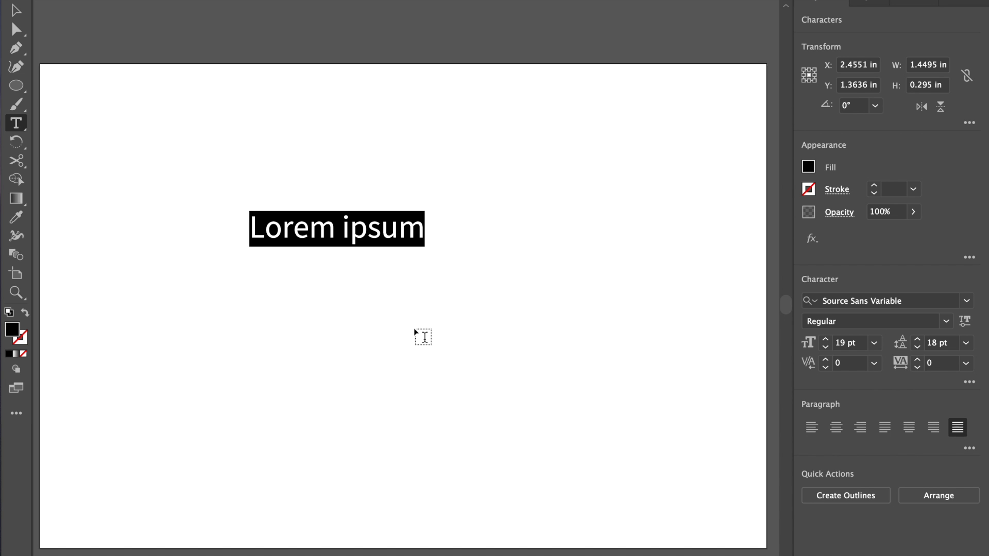
pyautogui.write('TYPE')
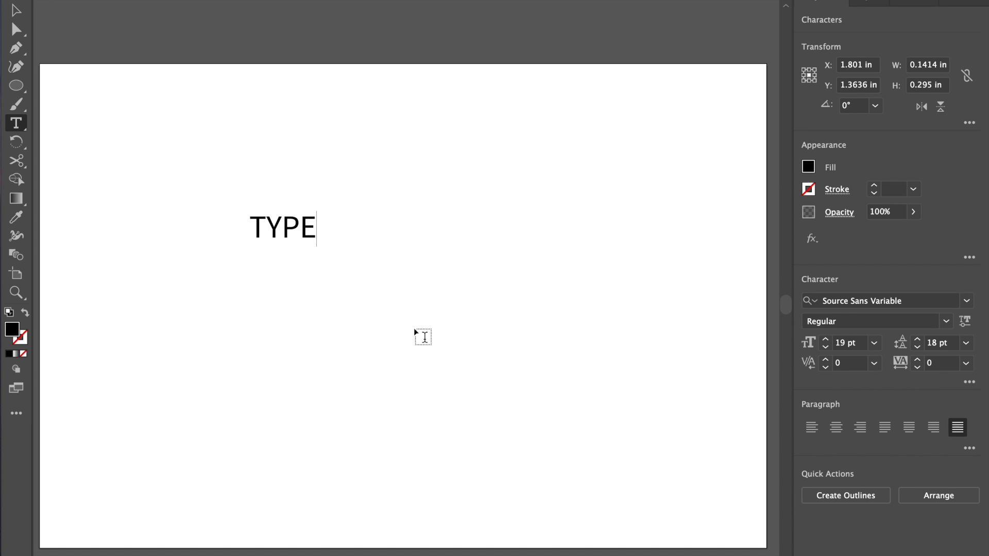
pyautogui.click(15, 18)
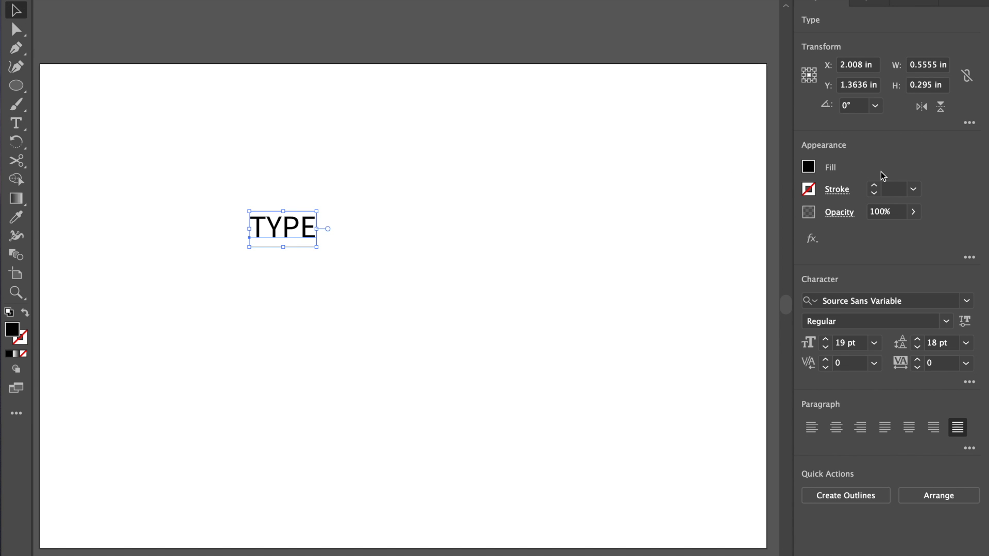
# - Set the TYPE text in the Impact font and scale it up to about 77 pt, slightly above the artboard's centre
pyautogui.click(907, 299)
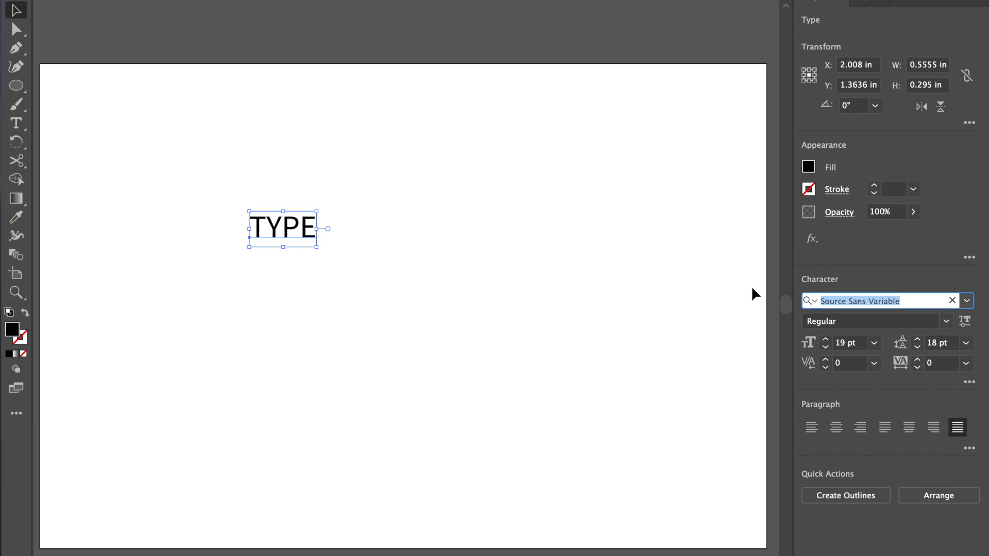
pyautogui.write('IM')
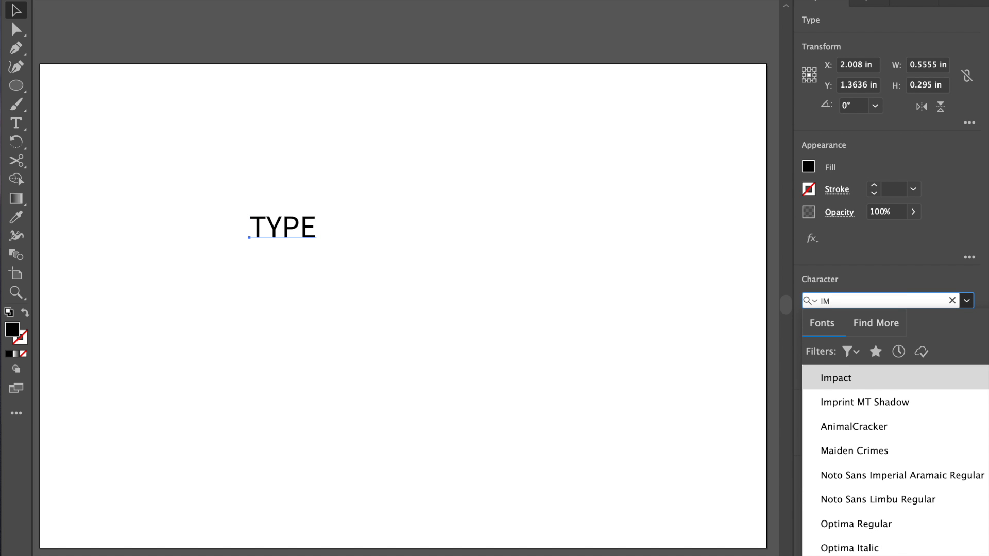
pyautogui.click(818, 378)
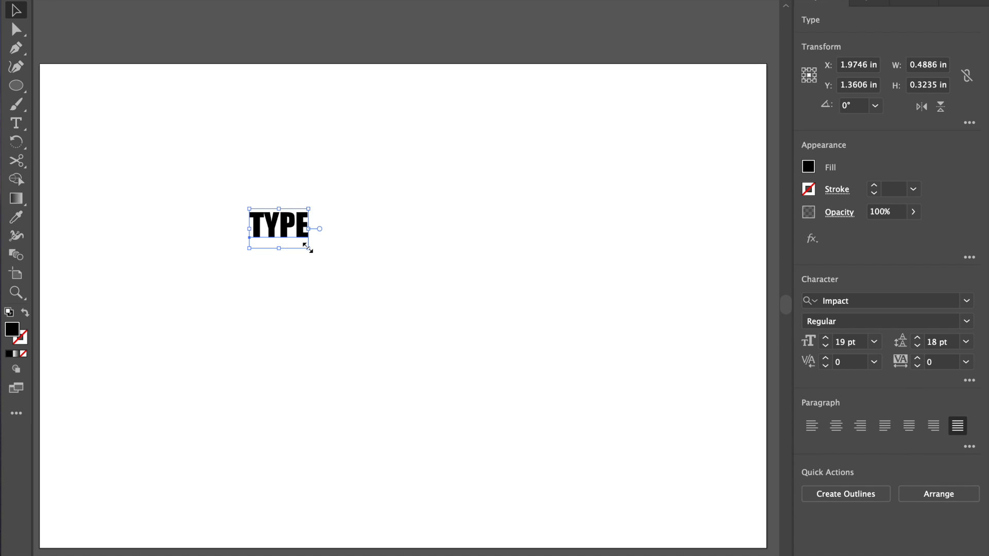
pyautogui.moveTo(308, 247); pyautogui.dragTo(490, 413)
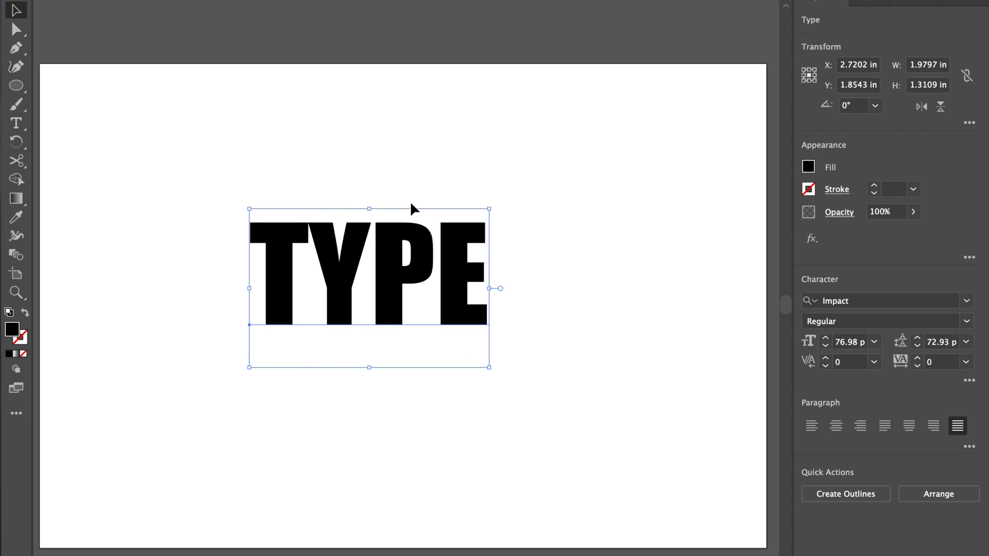
pyautogui.moveTo(460, 328); pyautogui.dragTo(465, 295)
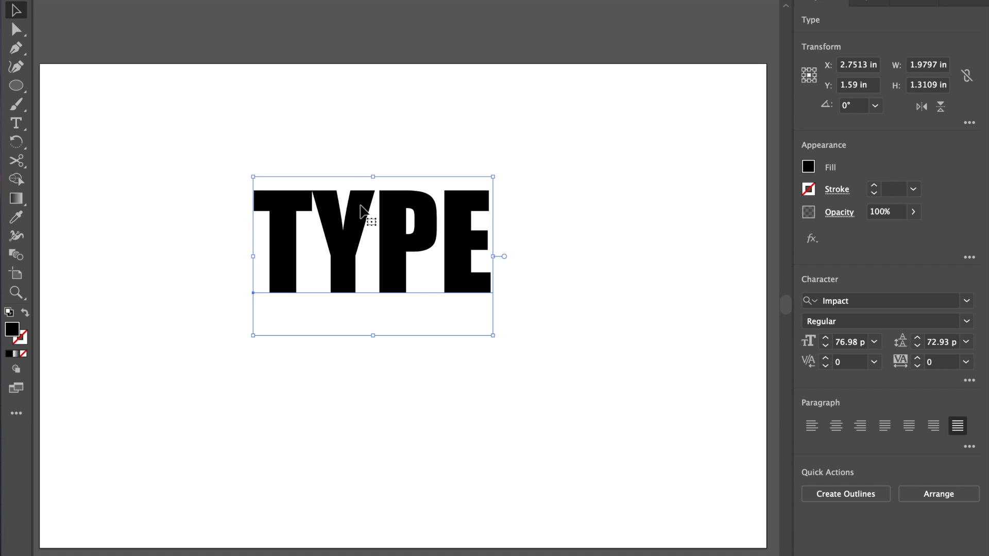
# - Convert the TYPE text to outlines and inspect its anchor points in Outline view
pyautogui.click(185, 0)
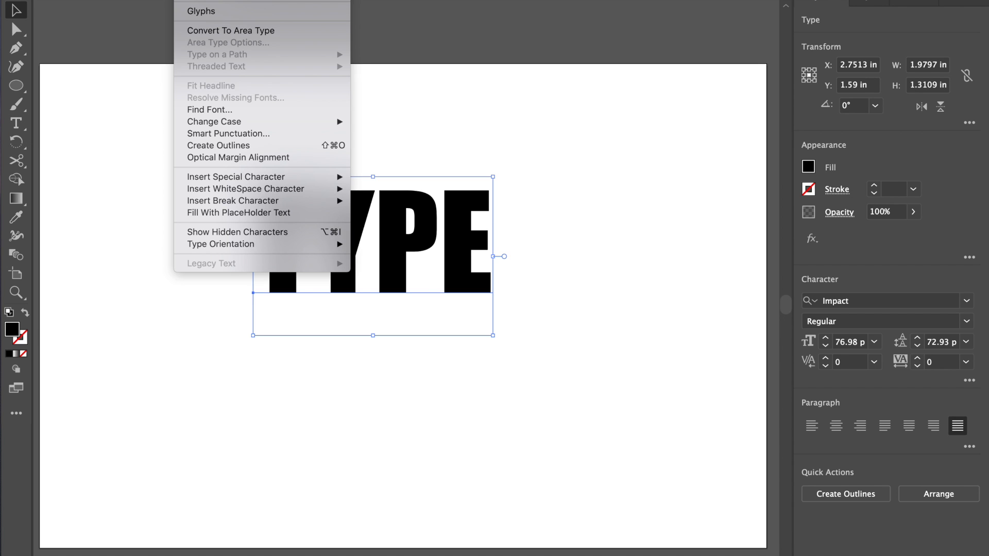
pyautogui.click(256, 146)
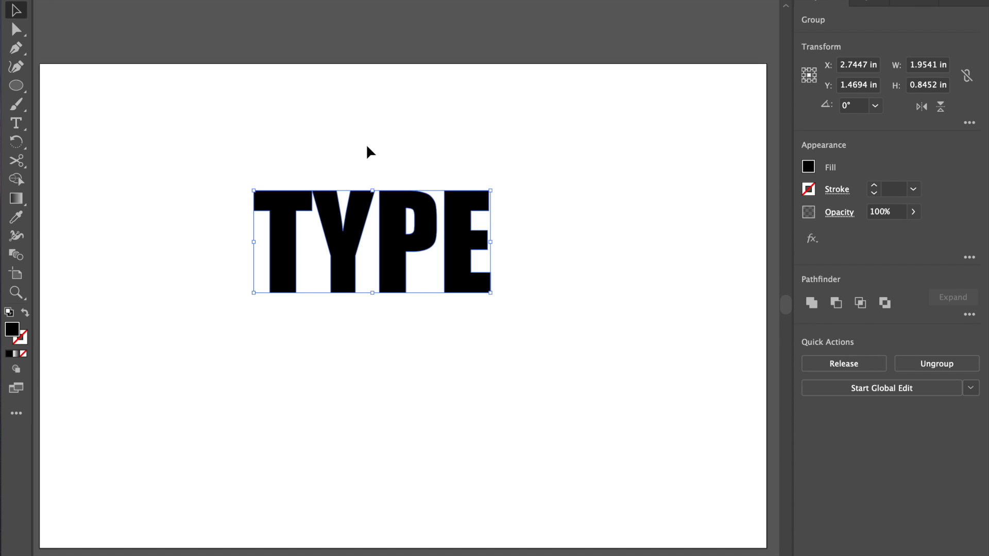
pyautogui.hotkey('ctrl', 'y')
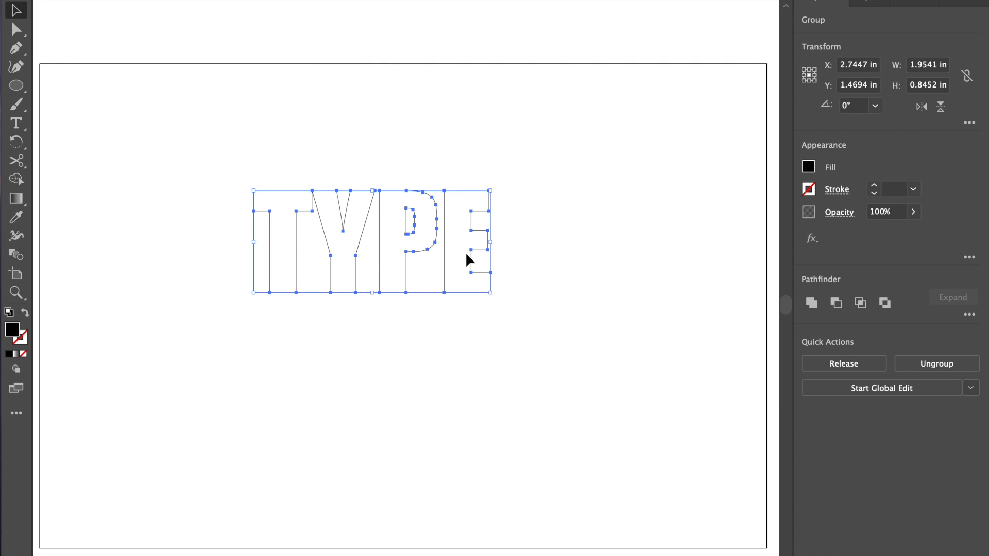
pyautogui.press('a')
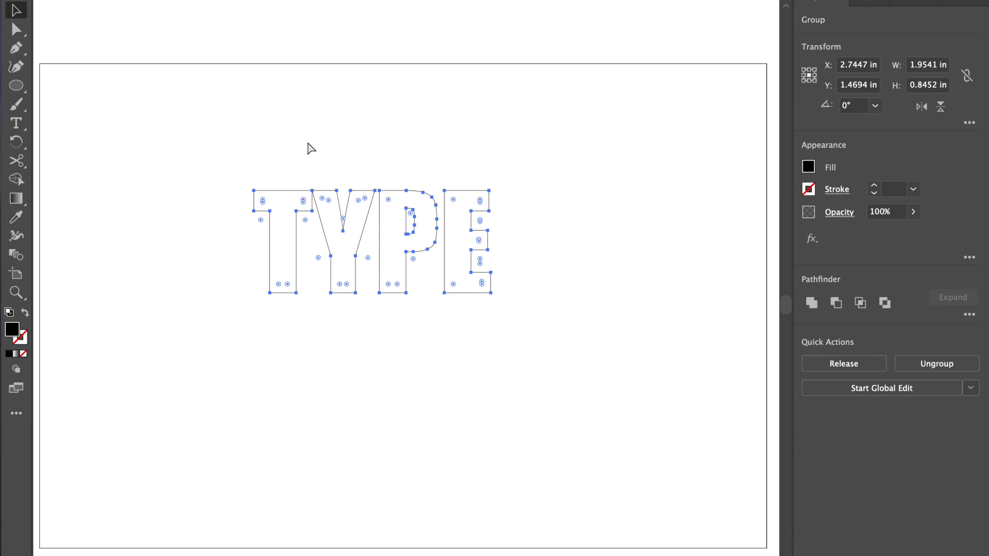
pyautogui.hotkey('ctrl', 'y')
pyautogui.press('v')
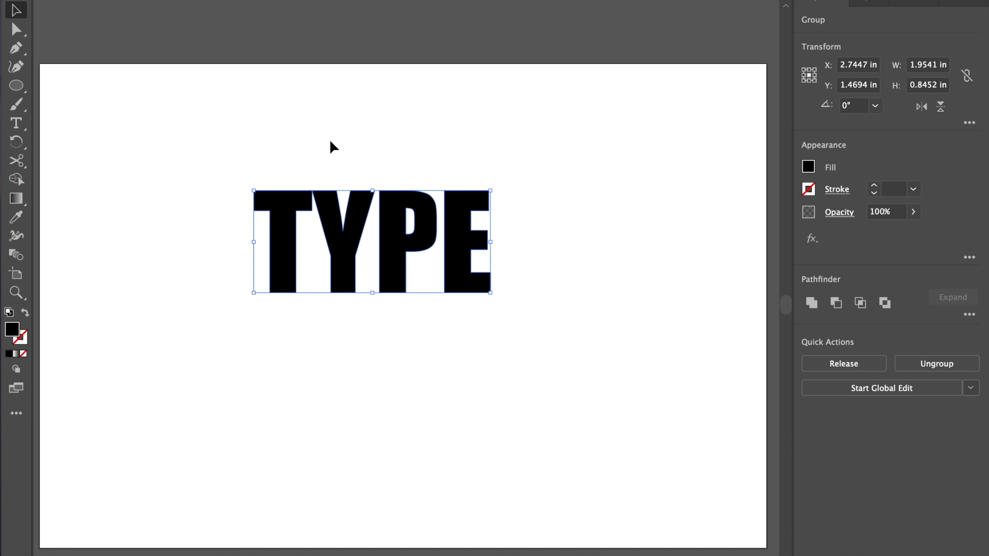
# - Stretch the Y's stem down to about 1.72 in tall, and the T's crossbar and E's bottom arm outward to about 1.4 in wide
pyautogui.click(16, 29)
pyautogui.click(379, 307)
pyautogui.moveTo(318, 273); pyautogui.dragTo(346, 400)
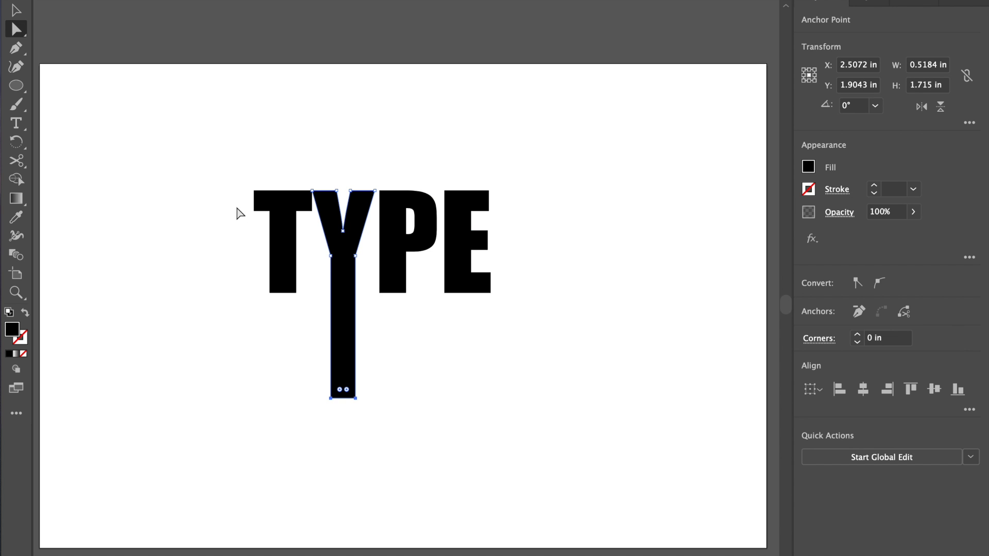
pyautogui.moveTo(218, 172); pyautogui.dragTo(146, 210)
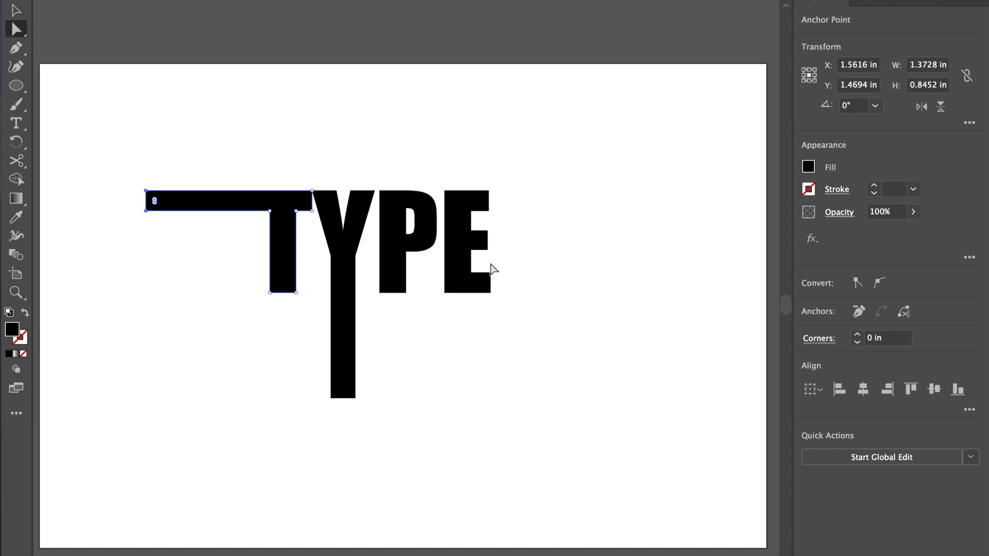
pyautogui.moveTo(481, 263); pyautogui.dragTo(613, 295)
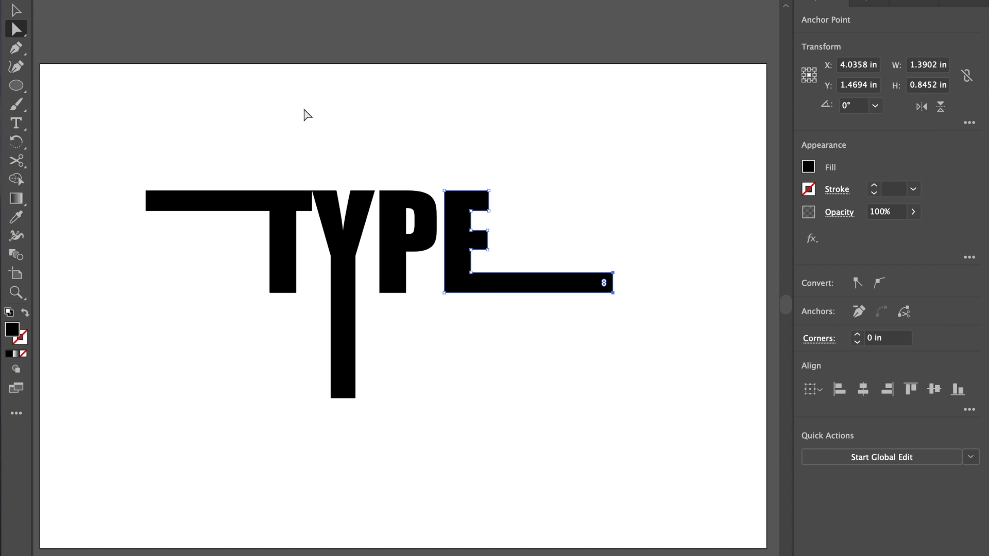
pyautogui.click(16, 10)
pyautogui.click(346, 79)
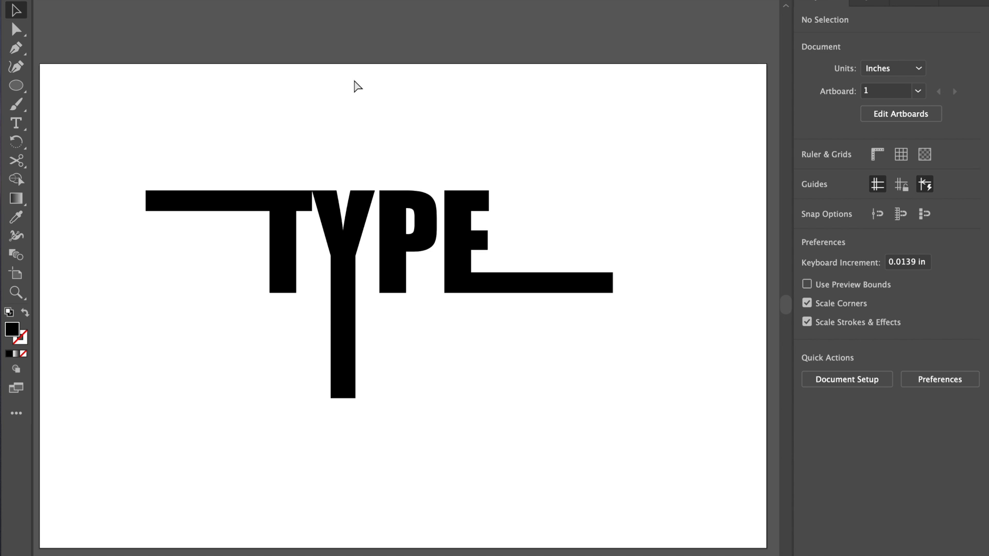
# - Undo the letter stretching and the outline conversion of the TYPE text
pyautogui.press('super+z')
pyautogui.press('super+z')
pyautogui.press('super+z')
pyautogui.press('super+z')
pyautogui.press('super+z')
pyautogui.press('super+z')
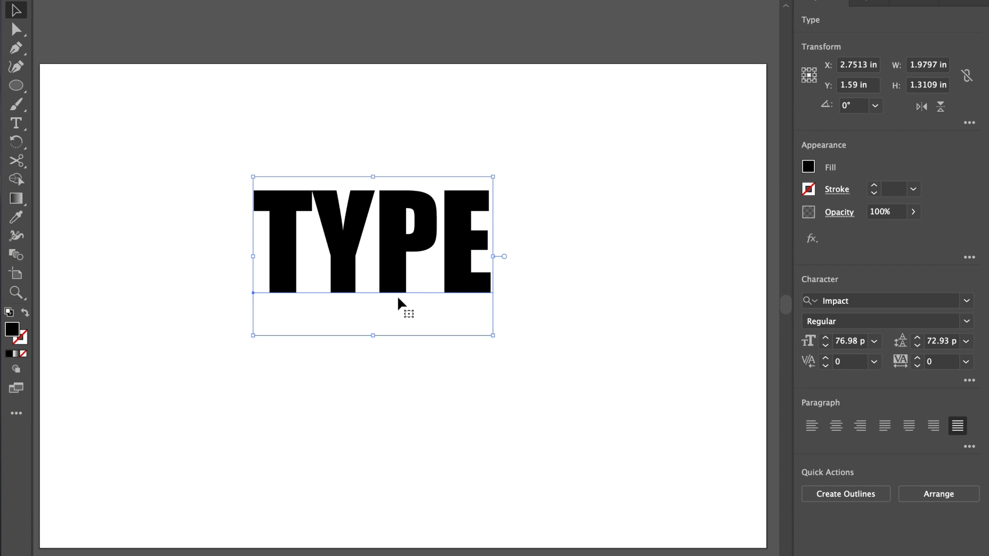
# - Move the TYPE text up near the top edge of the artboard and deselect it
pyautogui.moveTo(397, 293); pyautogui.dragTo(419, 193)
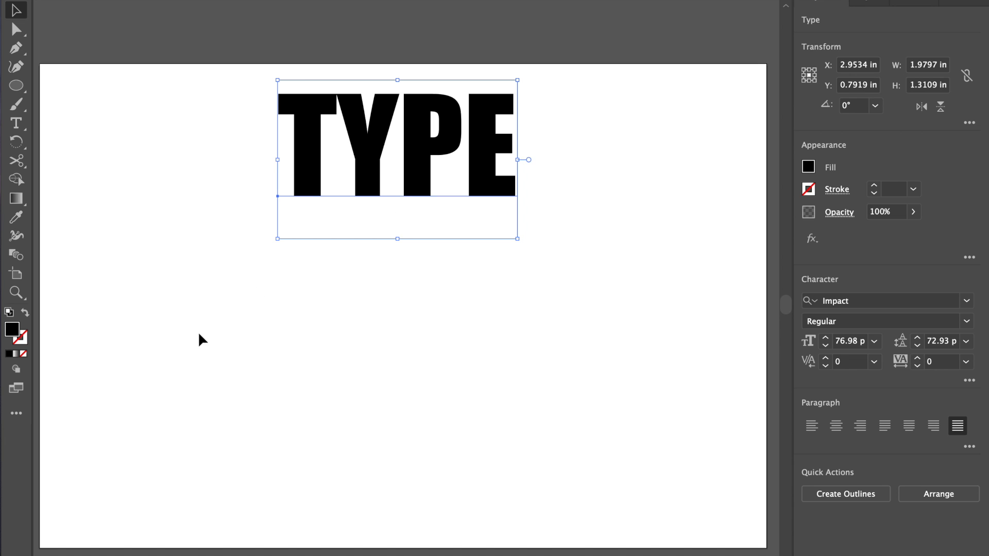
pyautogui.click(181, 240)
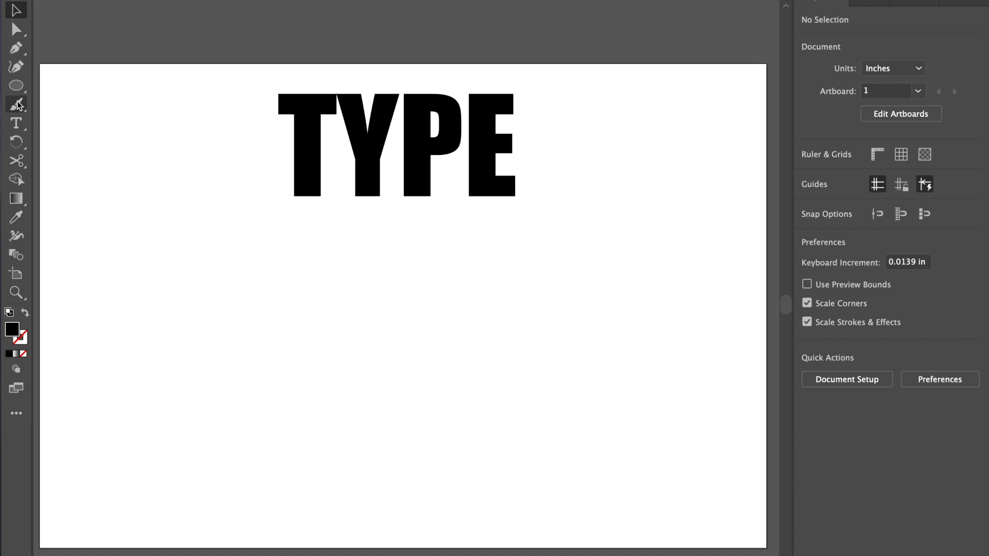
# - Draw an open wave path about 4.57 in wide below TYPE with the Pen tool, with no fill and a 1 pt black stroke
pyautogui.click(17, 48)
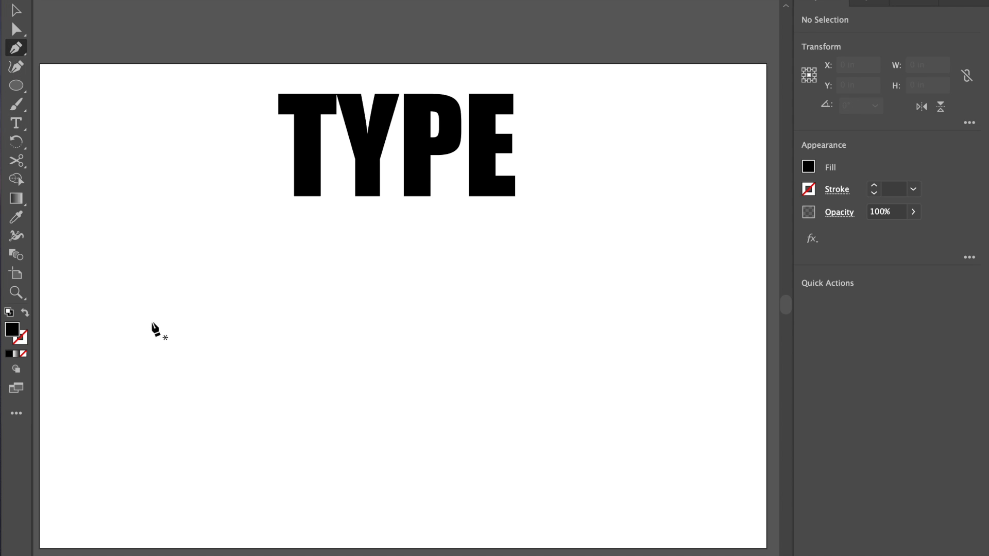
pyautogui.click(125, 279)
pyautogui.moveTo(142, 300); pyautogui.dragTo(146, 304)
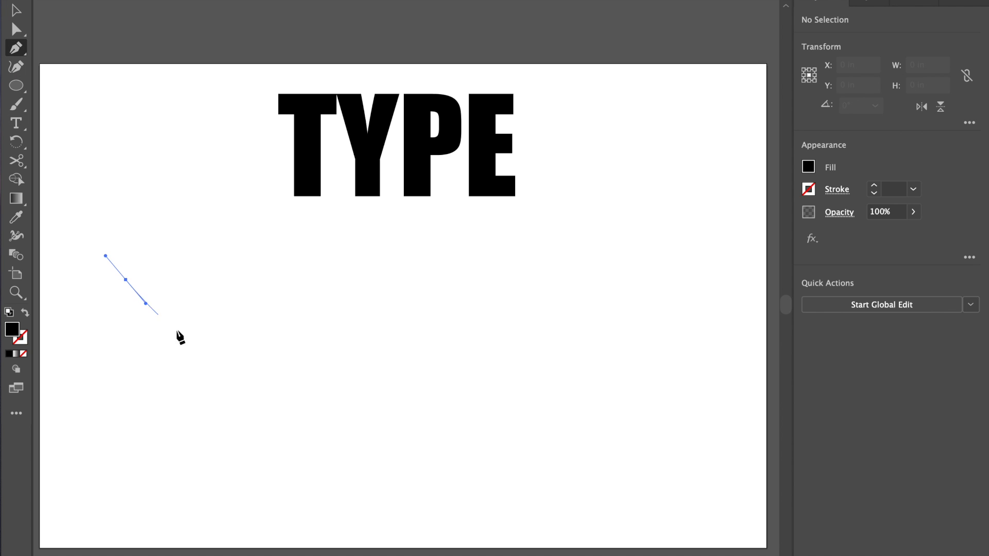
pyautogui.moveTo(279, 381); pyautogui.dragTo(362, 384)
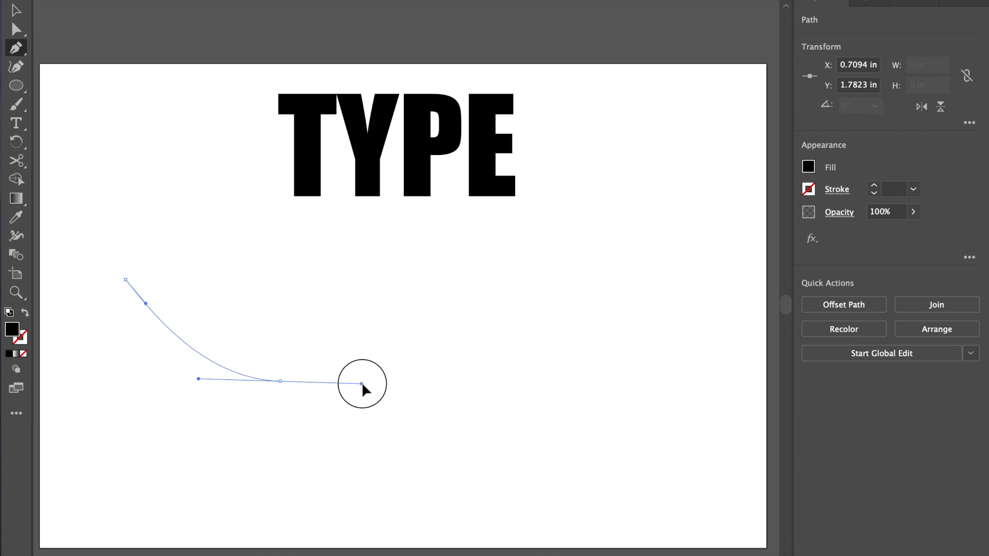
pyautogui.moveTo(509, 297); pyautogui.dragTo(556, 295)
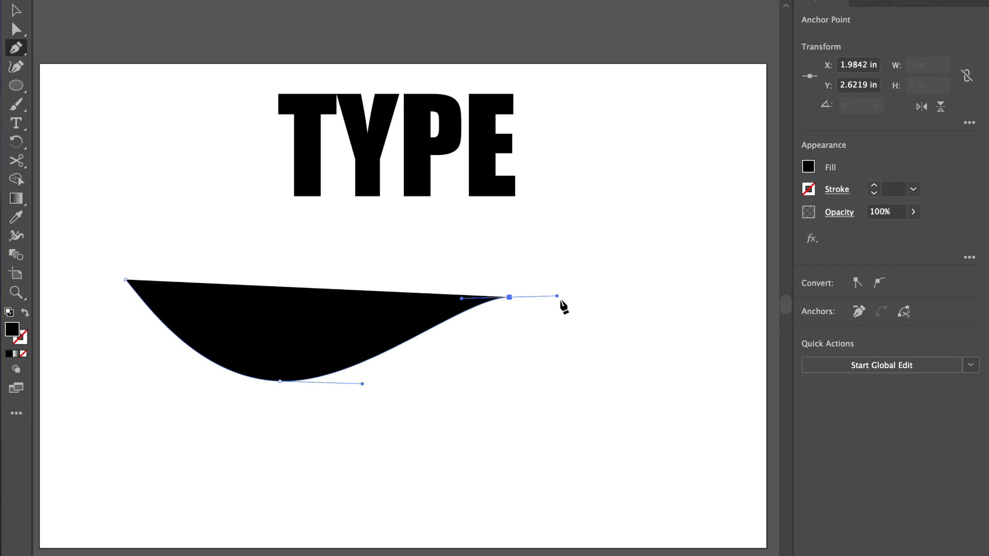
pyautogui.moveTo(678, 360); pyautogui.dragTo(706, 406)
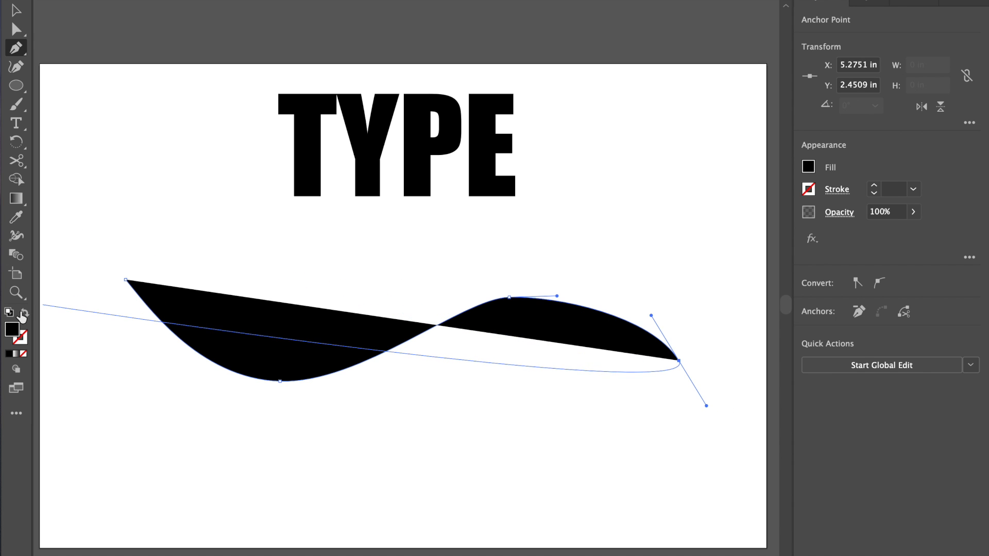
pyautogui.click(24, 312)
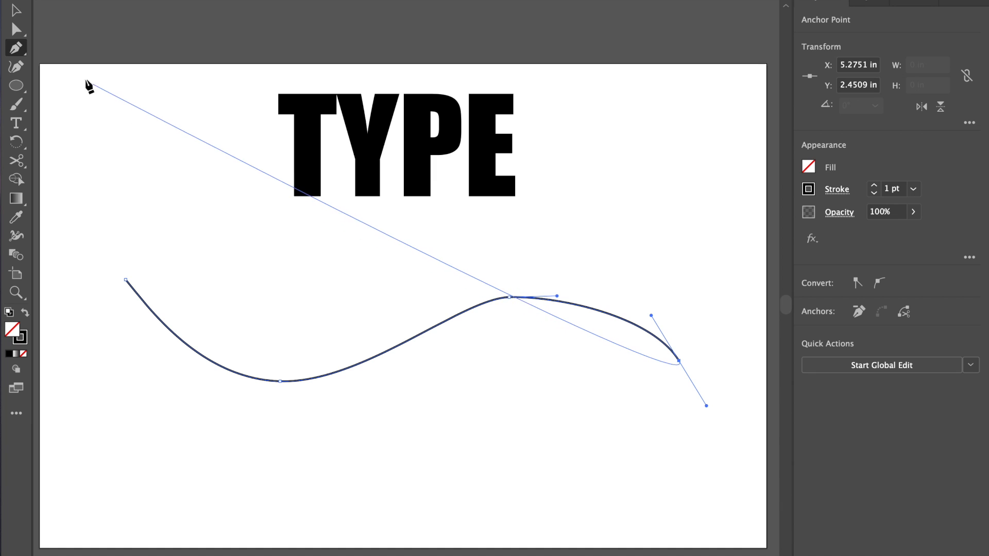
pyautogui.click(16, 11)
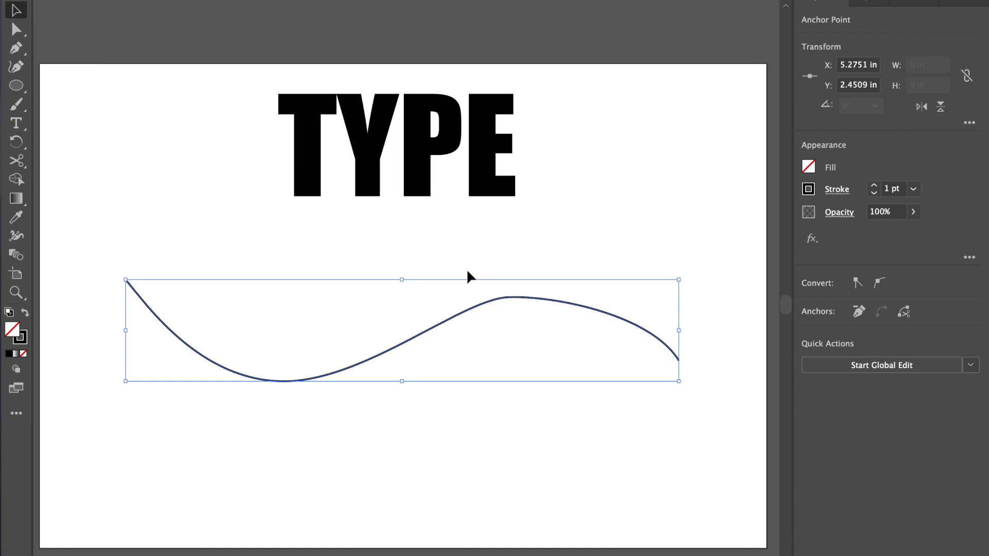
# - Lengthen the left direction handle of the wave's crest anchor point slightly and level it horizontally
pyautogui.click(16, 30)
pyautogui.click(509, 297)
pyautogui.click(461, 297)
pyautogui.moveTo(461, 297); pyautogui.dragTo(449, 297)
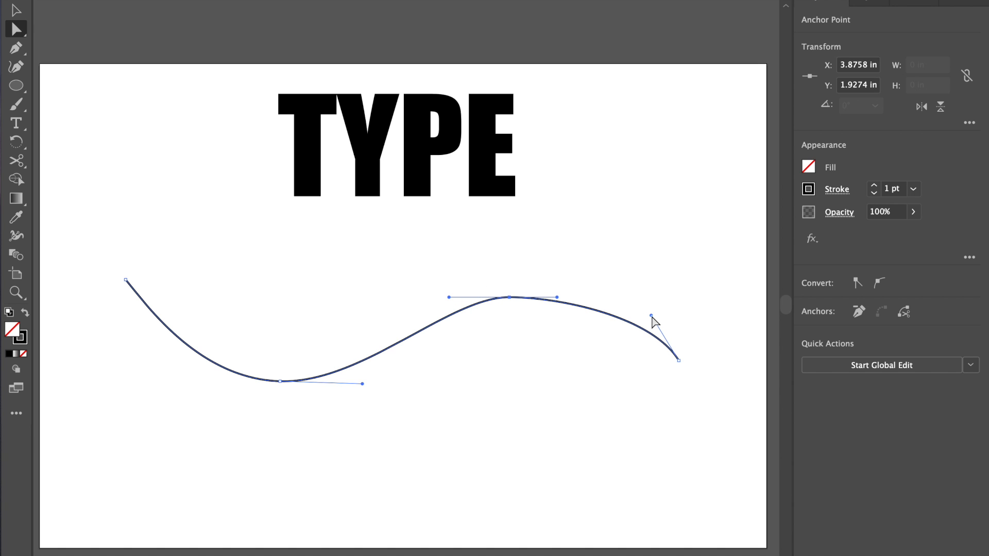
pyautogui.click(16, 10)
pyautogui.click(490, 453)
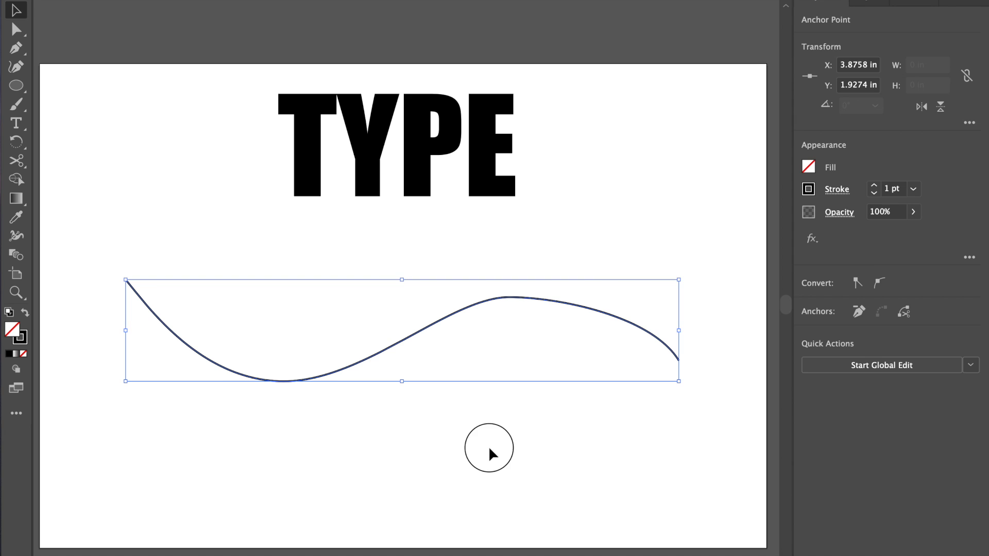
# - Add type on a path along the wave reading "Type on a rollercoaster"
pyautogui.moveTo(17, 125); pyautogui.dragTo(72, 129)
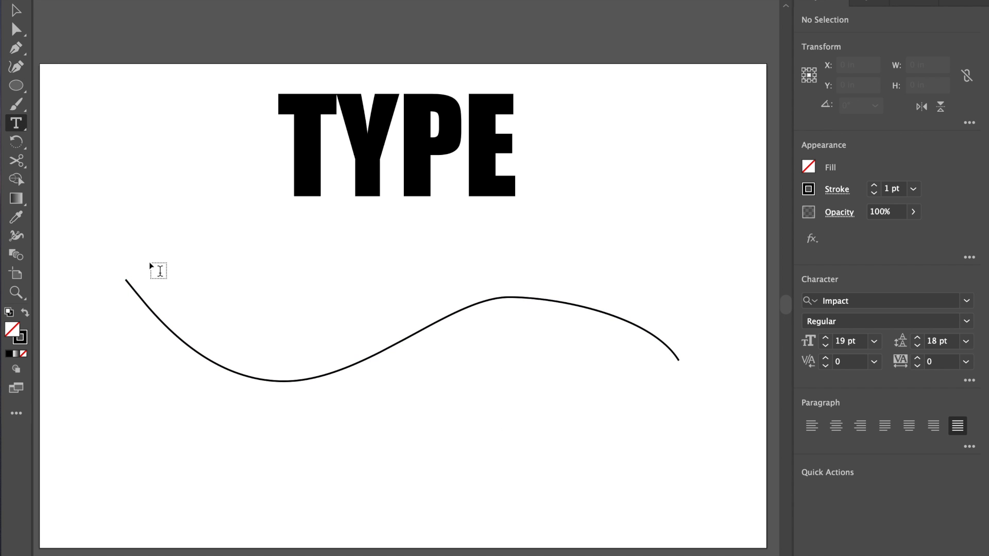
pyautogui.moveTo(17, 123); pyautogui.dragTo(60, 123)
pyautogui.click(130, 280)
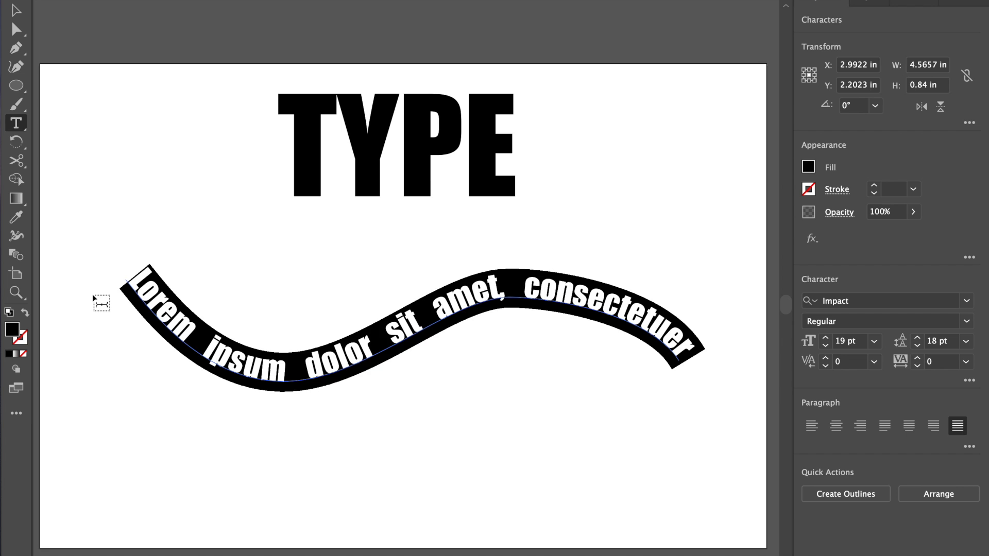
pyautogui.write('Type on')
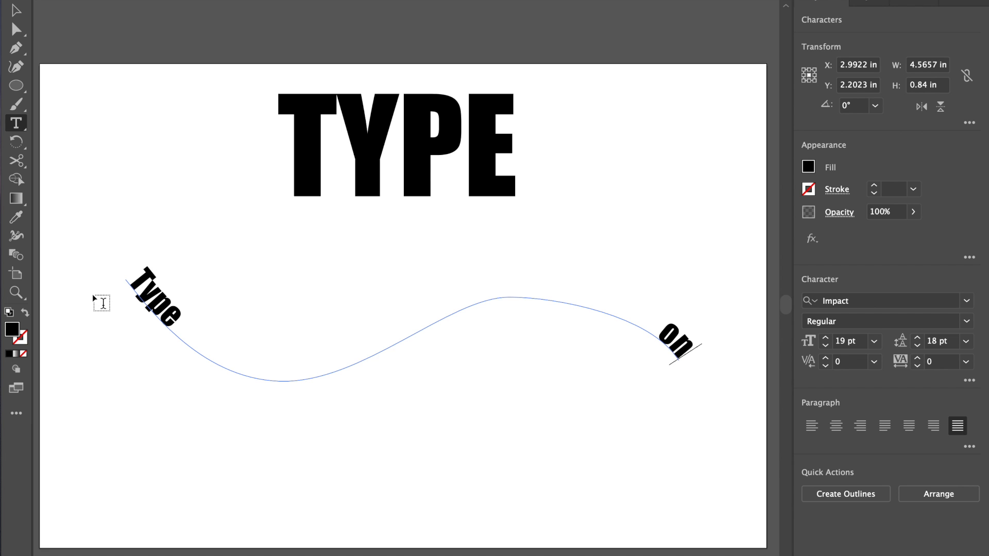
pyautogui.write(' a roller')
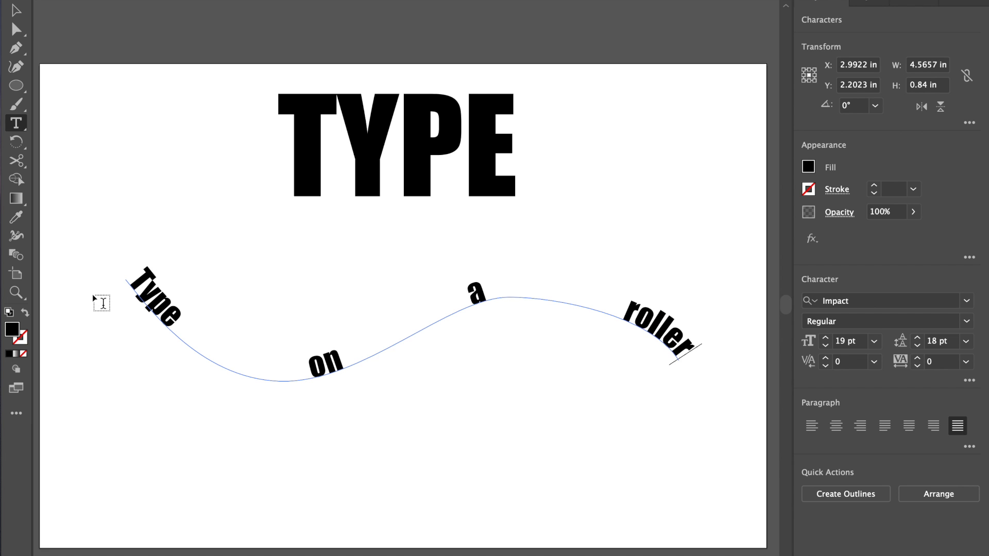
pyautogui.write('coaster')
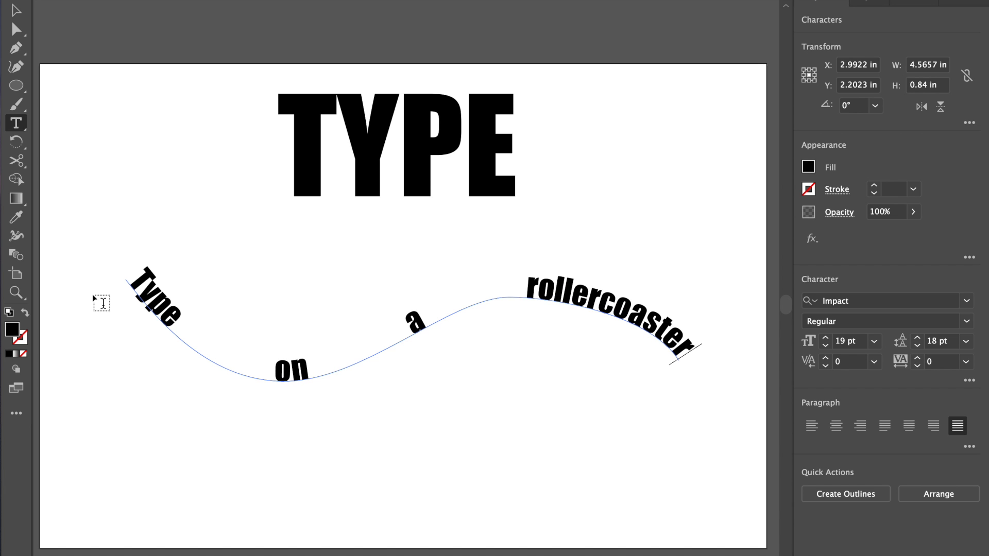
# - Left-align the rollercoaster text and slide its start along the wave to just before the trough
pyautogui.click(15, 11)
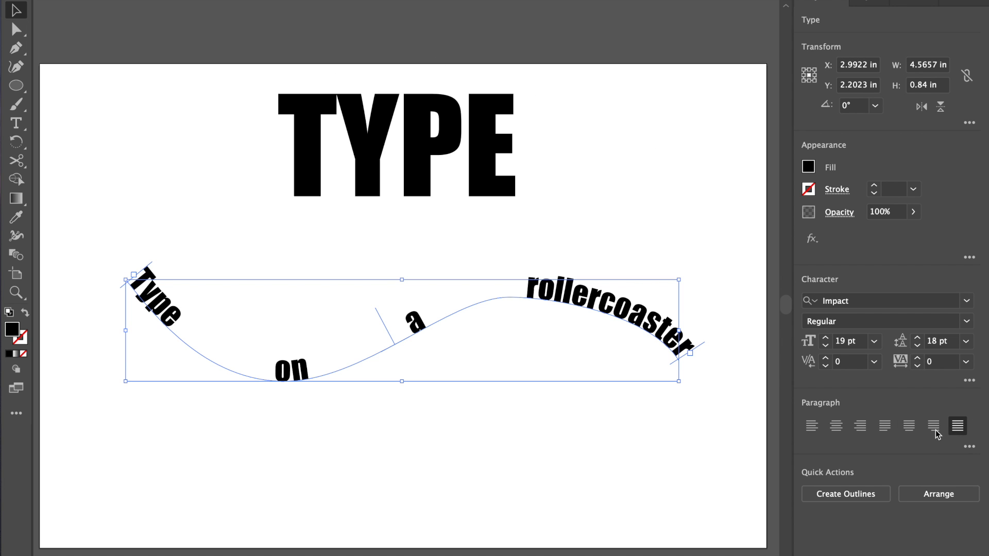
pyautogui.click(812, 428)
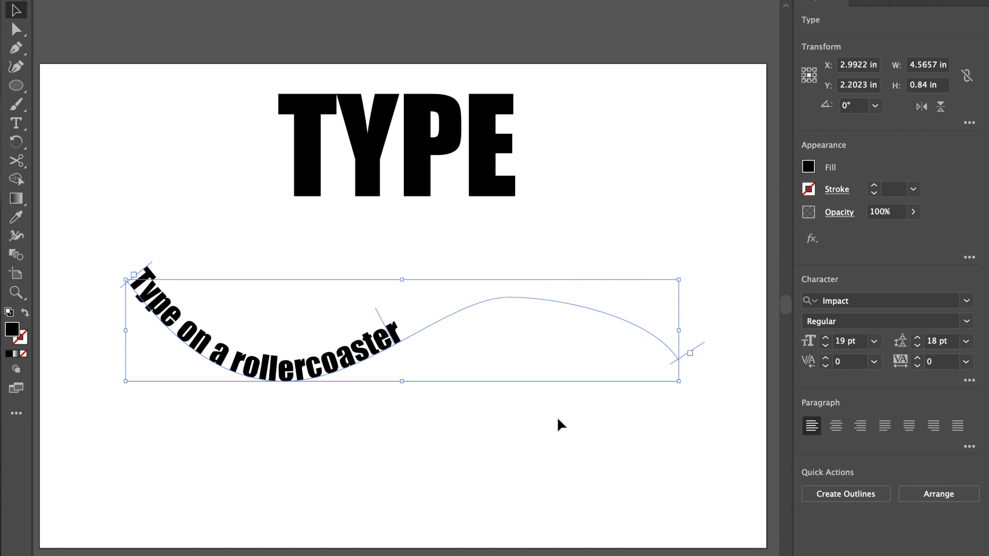
pyautogui.hscroll(-1, 132, 296)
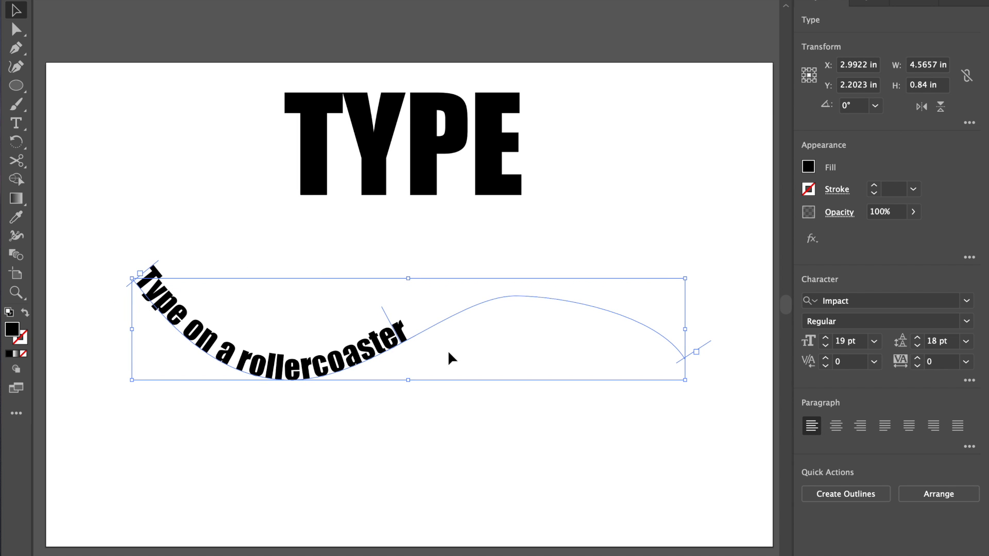
pyautogui.moveTo(386, 315); pyautogui.dragTo(389, 311)
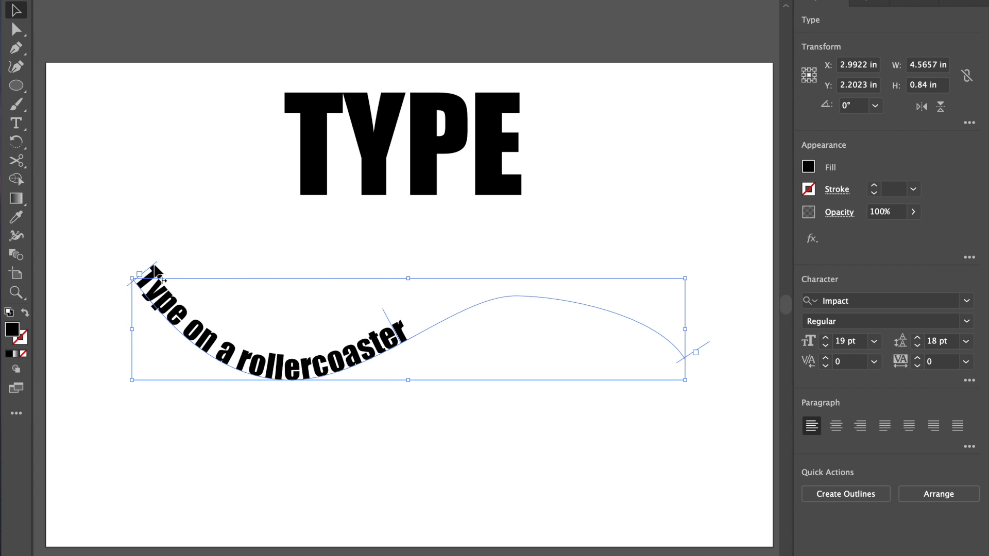
pyautogui.moveTo(156, 273); pyautogui.dragTo(228, 355)
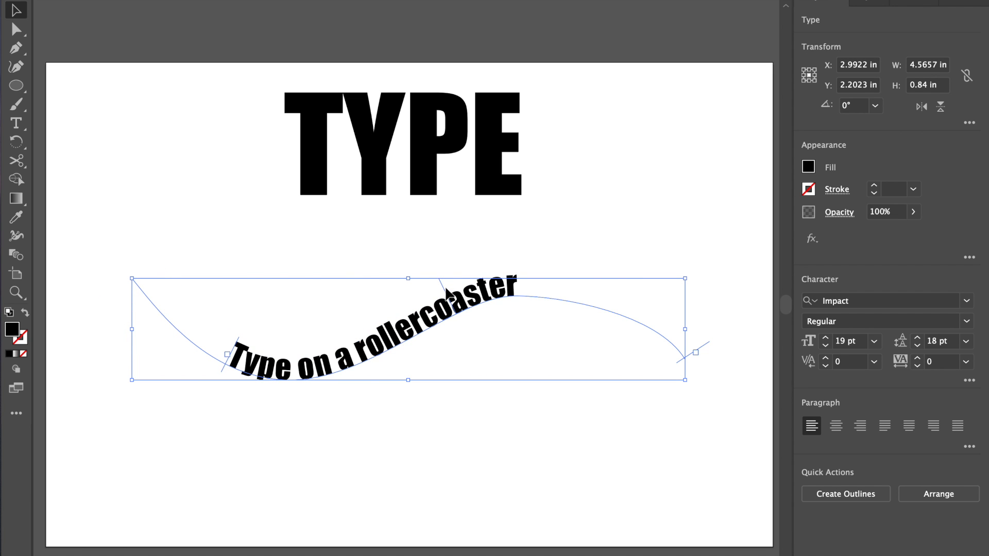
# - Flip the rollercoaster text below the wave and back above it, and center-align it around the middle of the path
pyautogui.moveTo(447, 290); pyautogui.dragTo(429, 351)
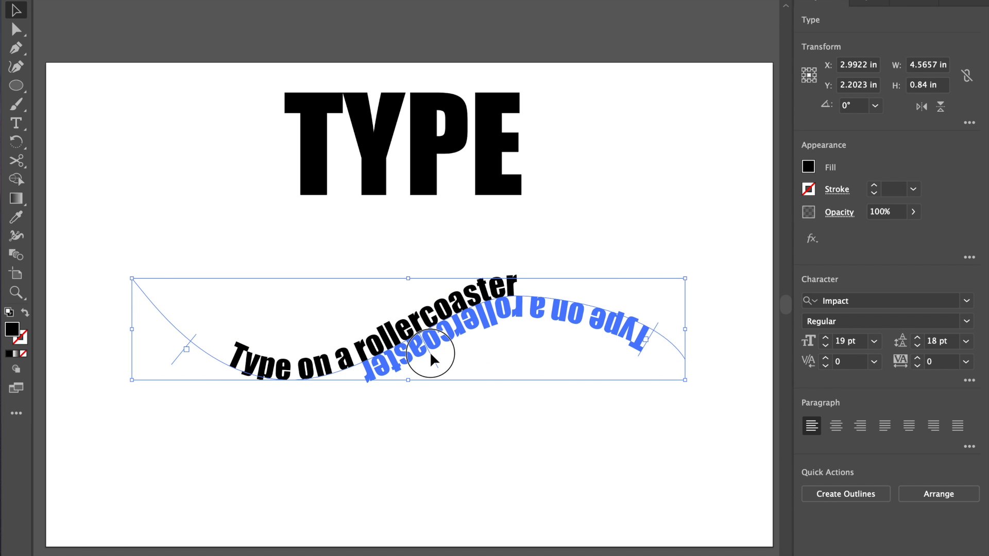
pyautogui.moveTo(429, 351); pyautogui.dragTo(407, 286)
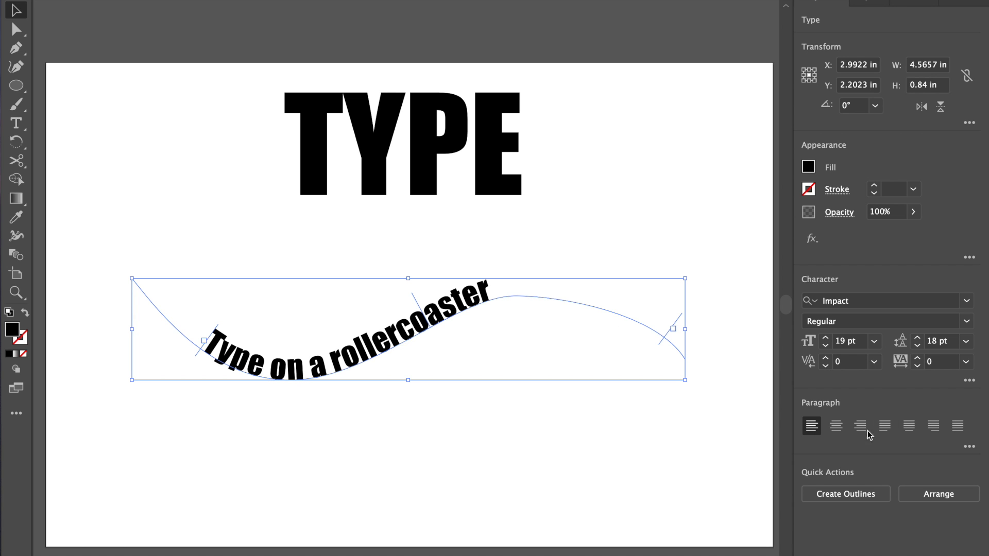
pyautogui.click(836, 427)
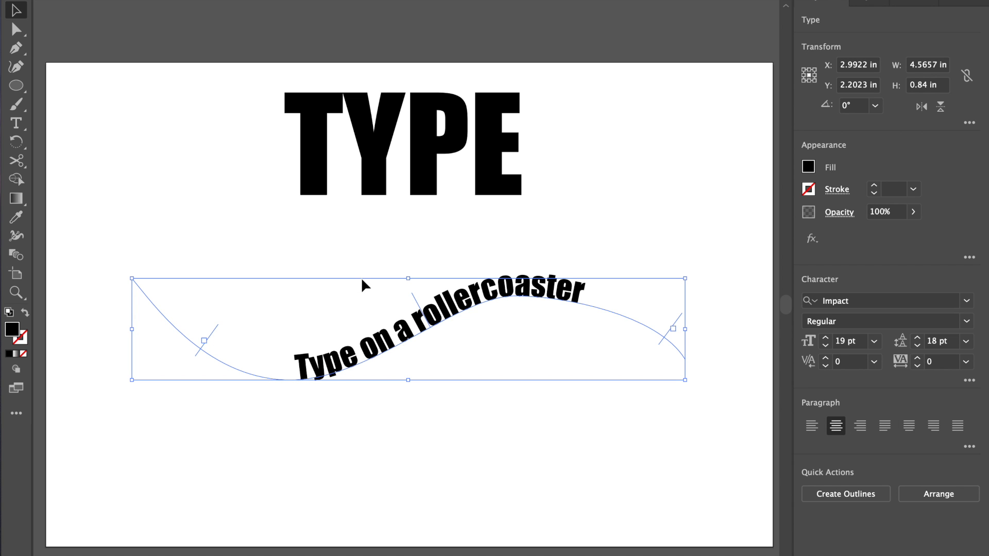
pyautogui.moveTo(412, 296); pyautogui.dragTo(385, 320)
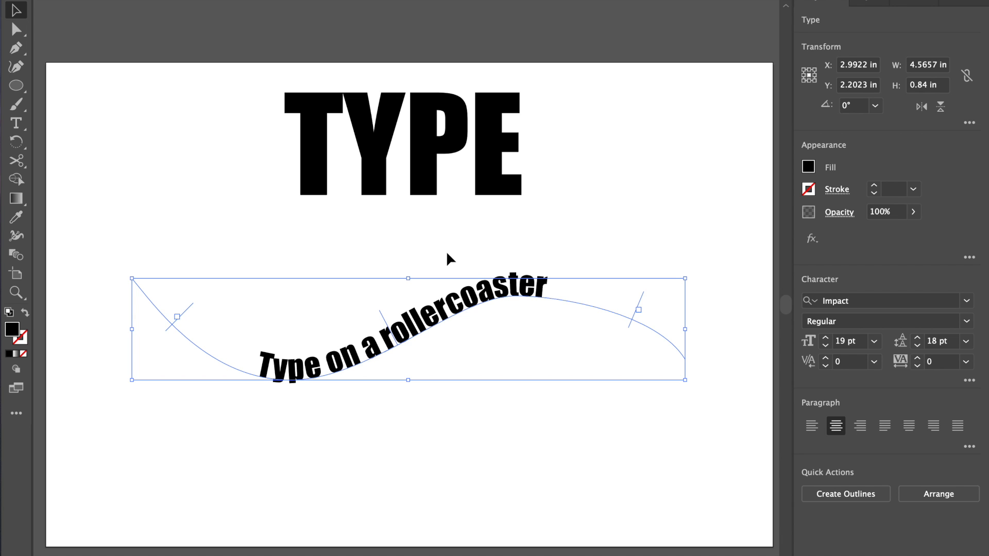
# - Preview the Skew and 3D Ribbon effects on the rollercoaster text in the Type on a Path Options
pyautogui.click(16, 124)
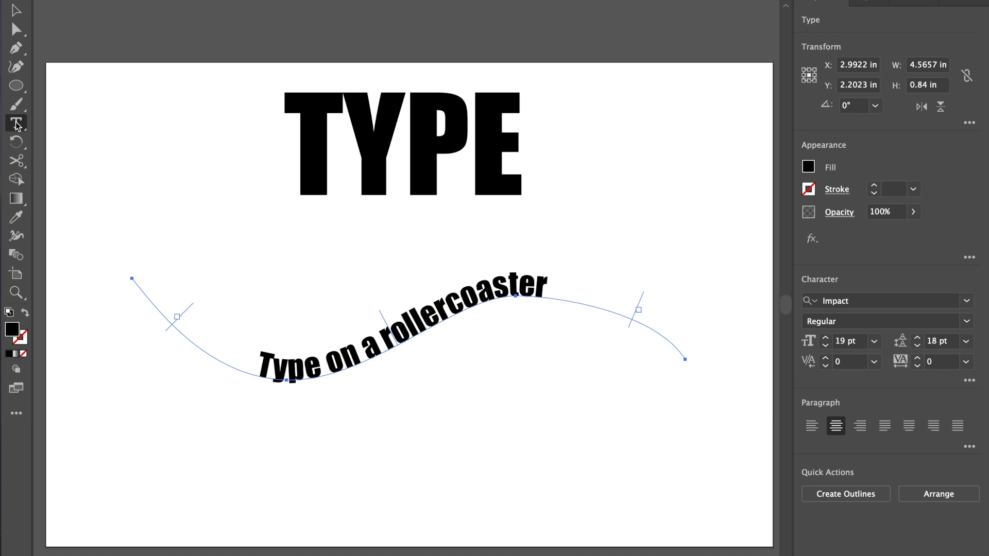
pyautogui.doubleClick(16, 124)
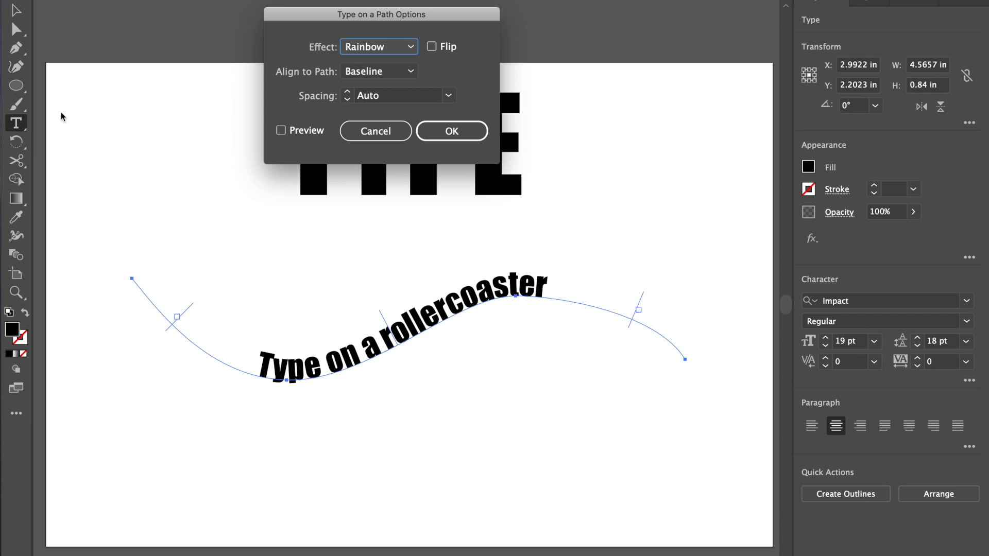
pyautogui.moveTo(443, 18); pyautogui.dragTo(462, 73)
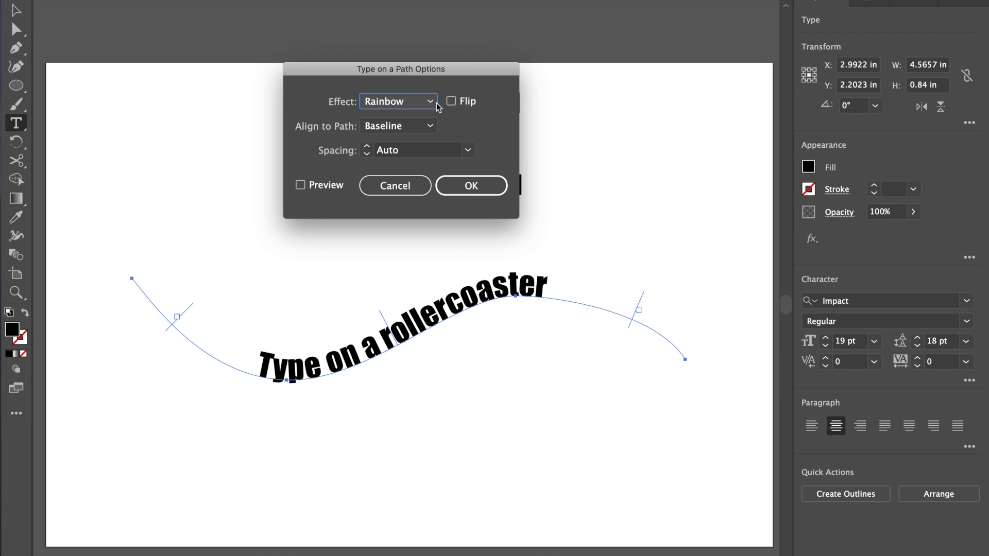
pyautogui.click(300, 186)
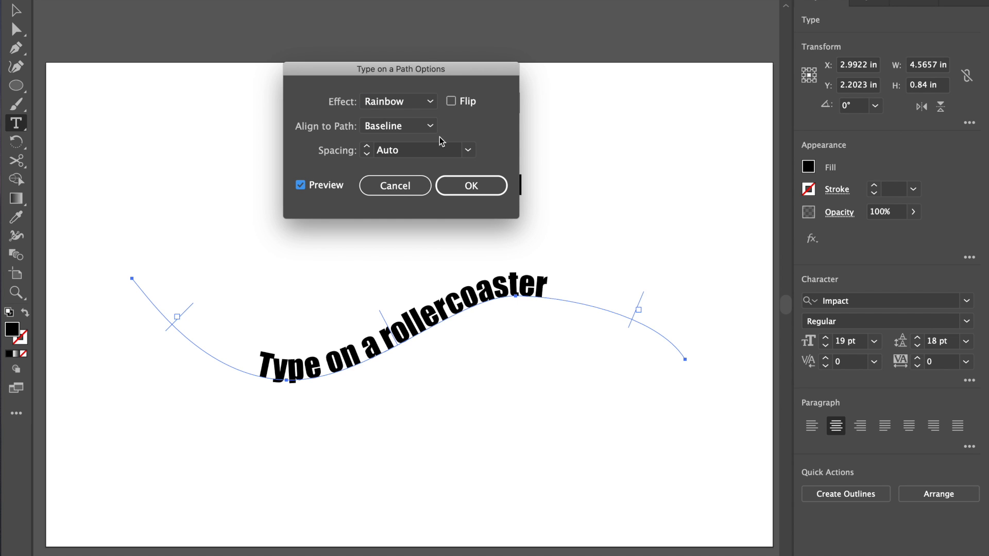
pyautogui.click(432, 105)
pyautogui.click(404, 135)
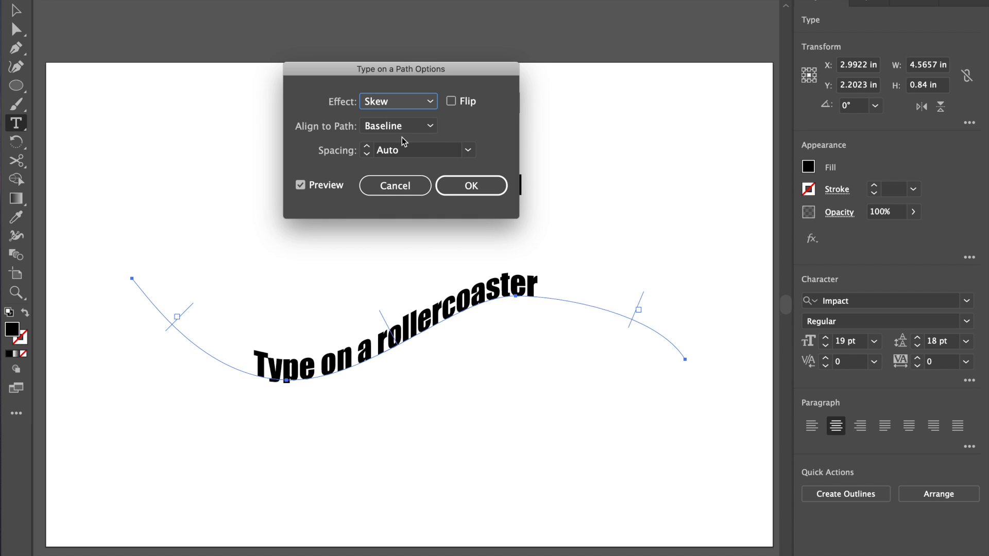
pyautogui.click(431, 96)
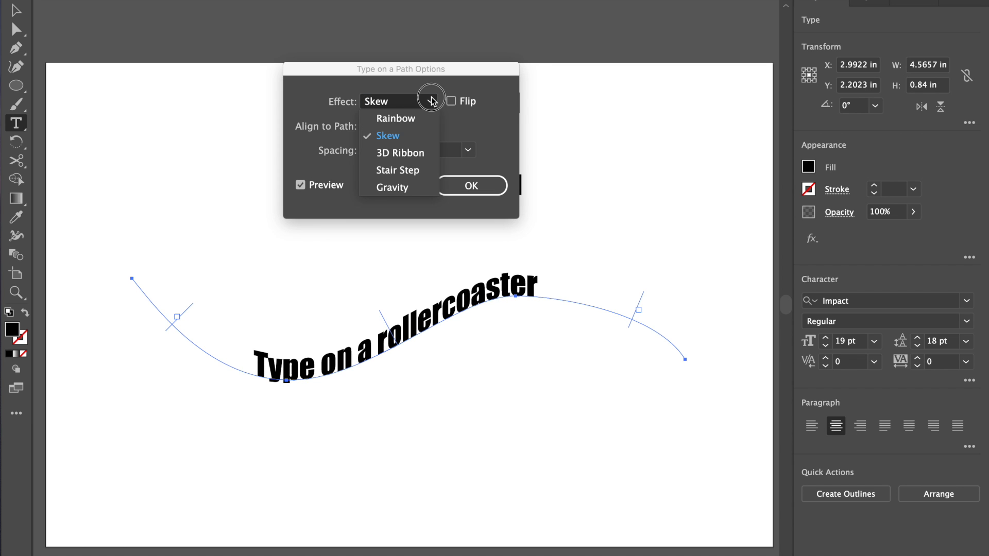
pyautogui.click(410, 159)
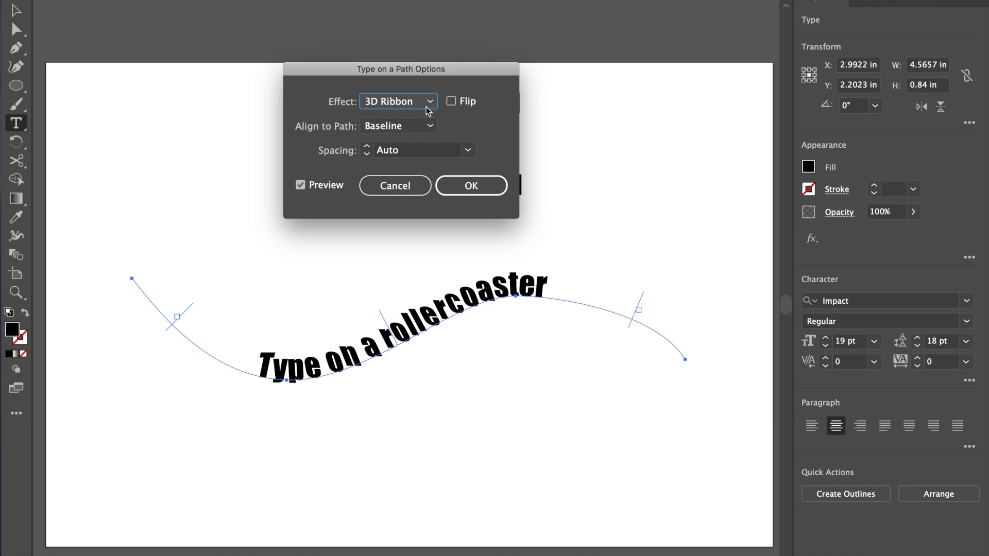
# - Preview the Stair Step and Gravity effects on the path text, and return the effect to Rainbow
pyautogui.click(426, 102)
pyautogui.click(412, 171)
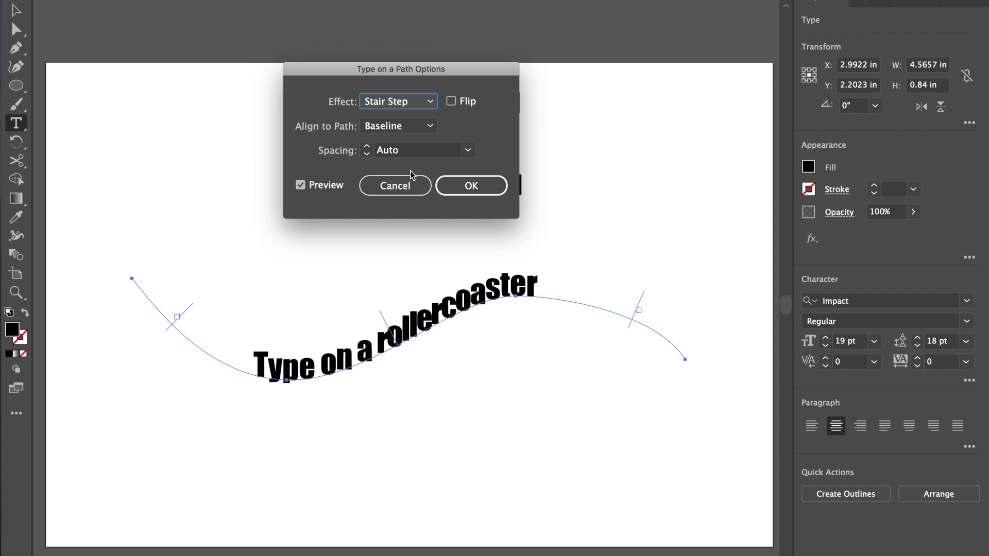
pyautogui.click(431, 102)
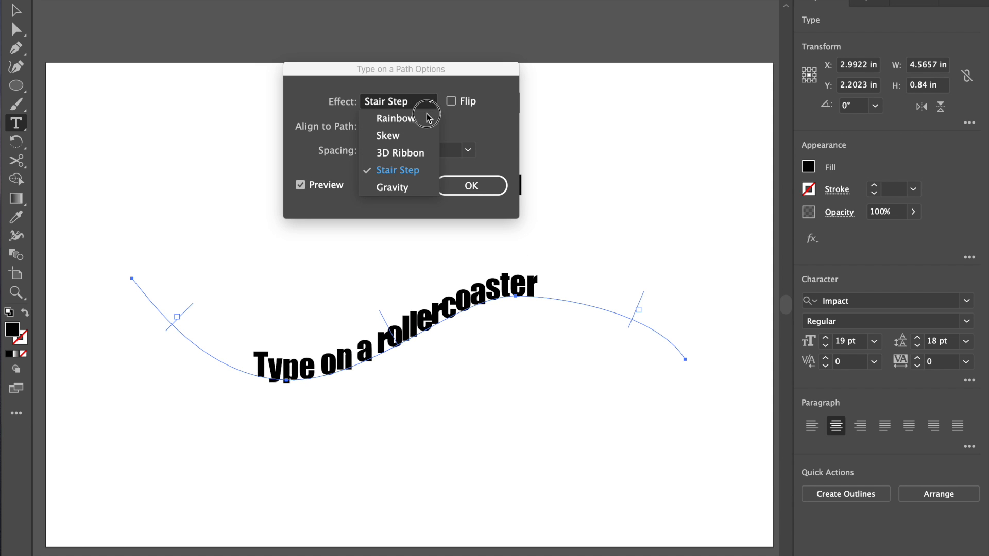
pyautogui.click(405, 188)
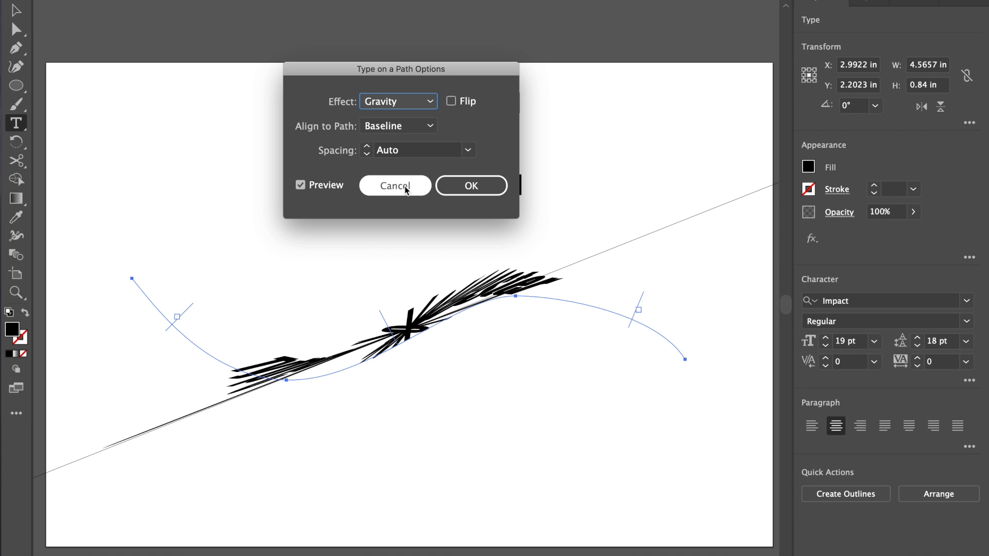
pyautogui.click(431, 103)
pyautogui.click(419, 117)
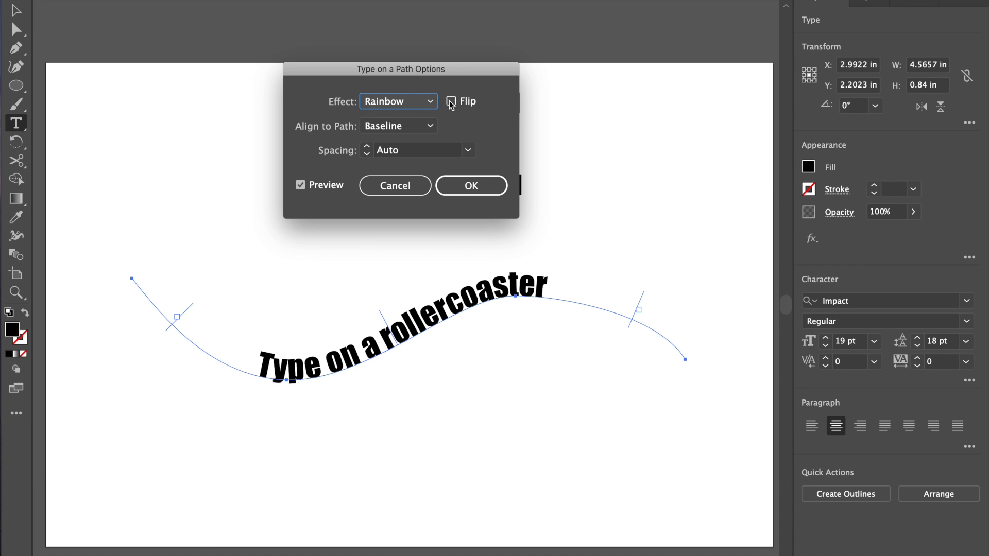
# - Preview the path text with Flip on and off and with Center path alignment, and discard the option changes
pyautogui.click(450, 102)
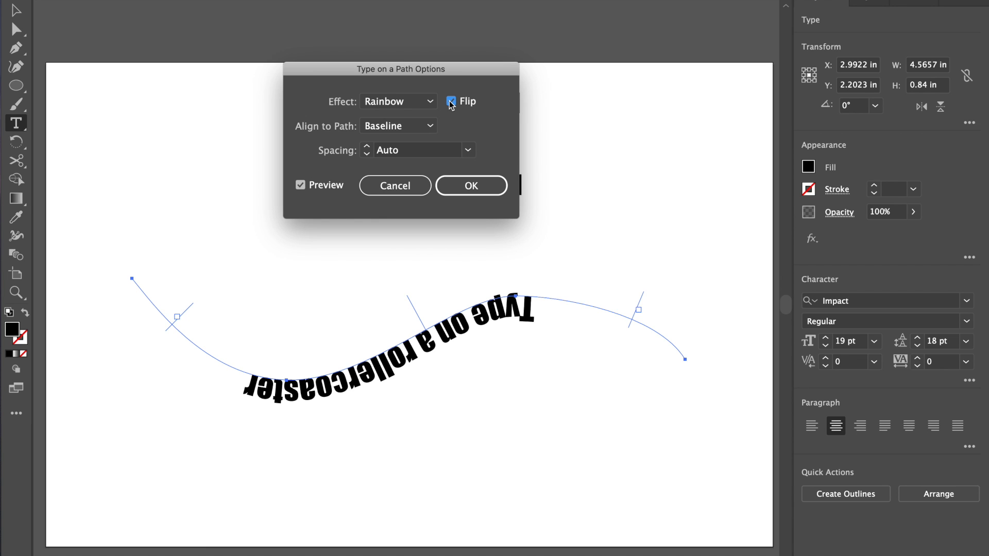
pyautogui.click(451, 102)
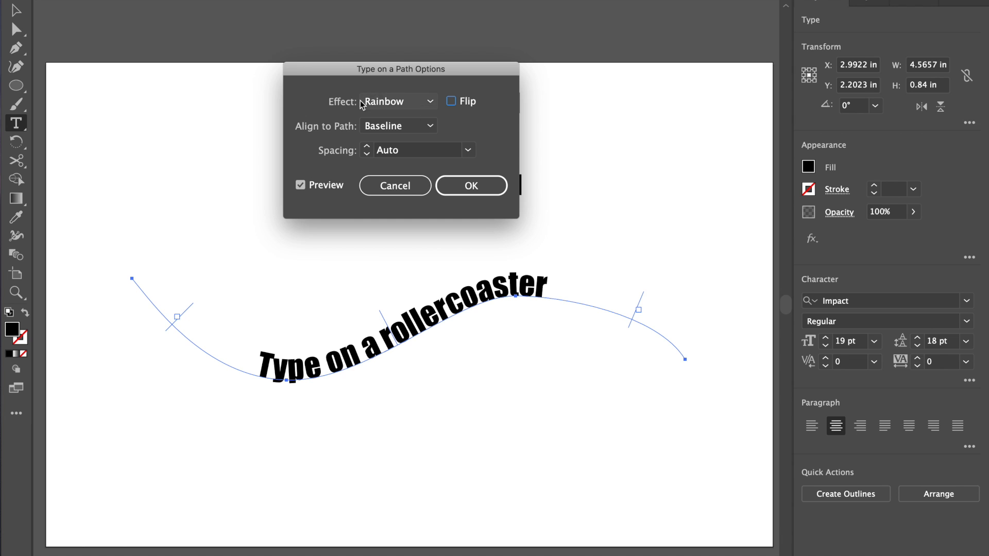
pyautogui.click(431, 127)
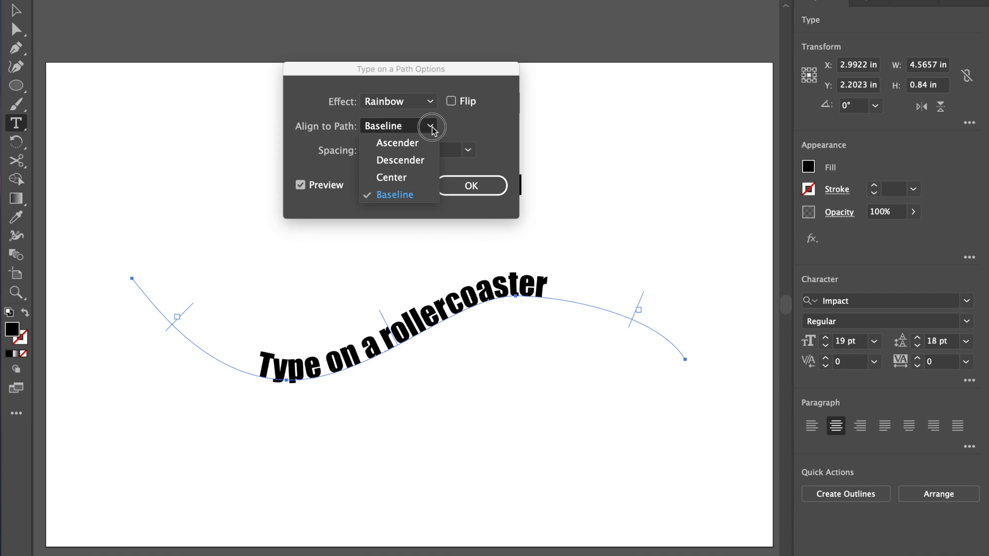
pyautogui.click(407, 177)
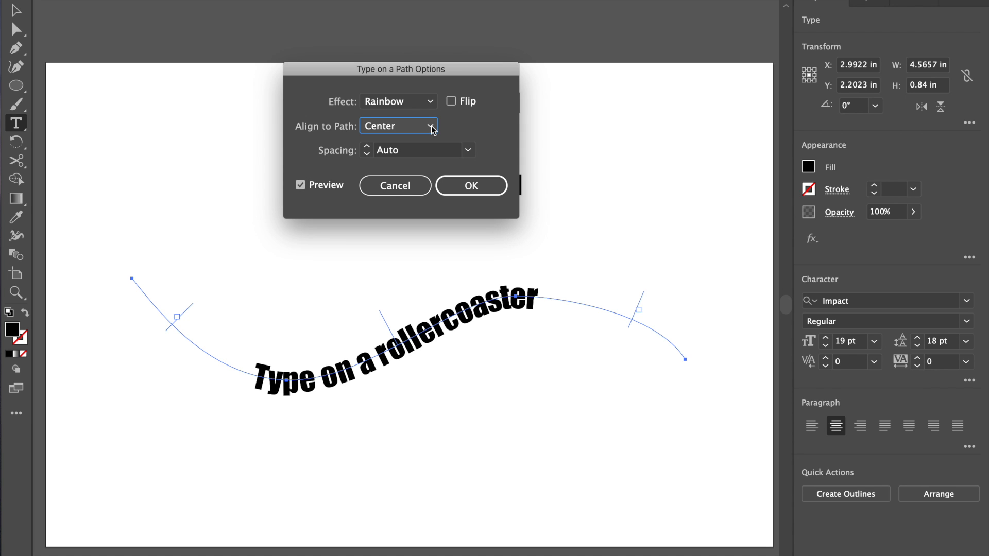
pyautogui.click(395, 185)
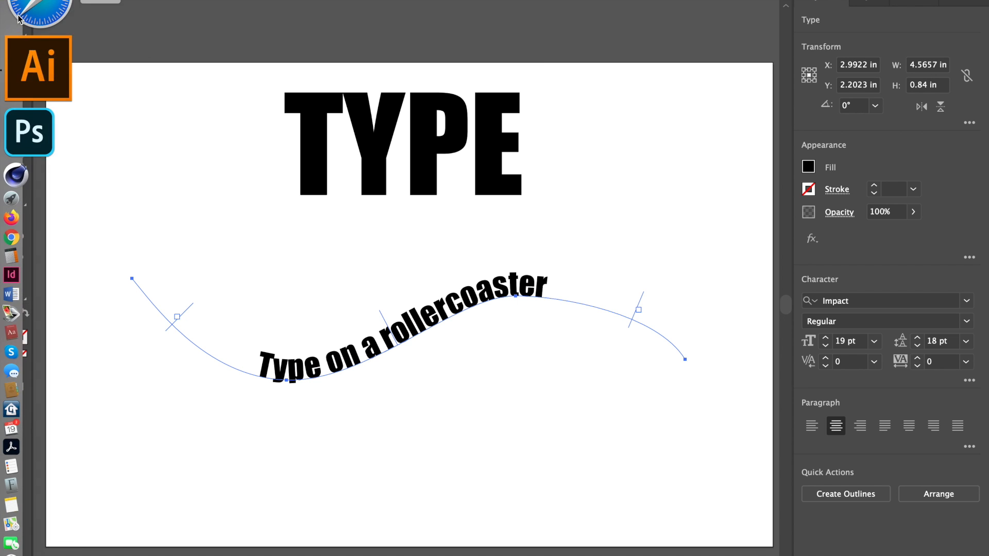
# - Delete the rollercoaster text together with its wave path
pyautogui.click(16, 11)
pyautogui.click(430, 327)
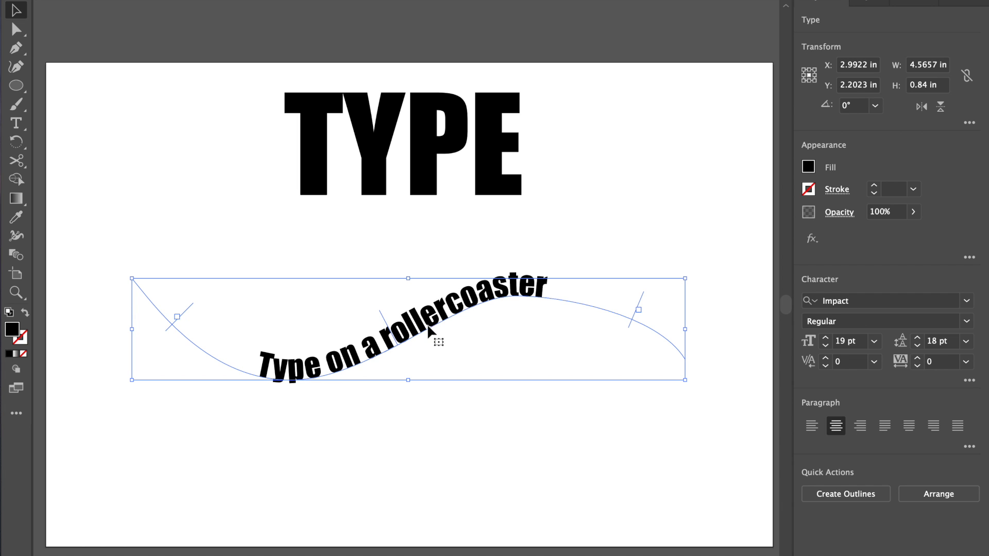
pyautogui.press('Delete')
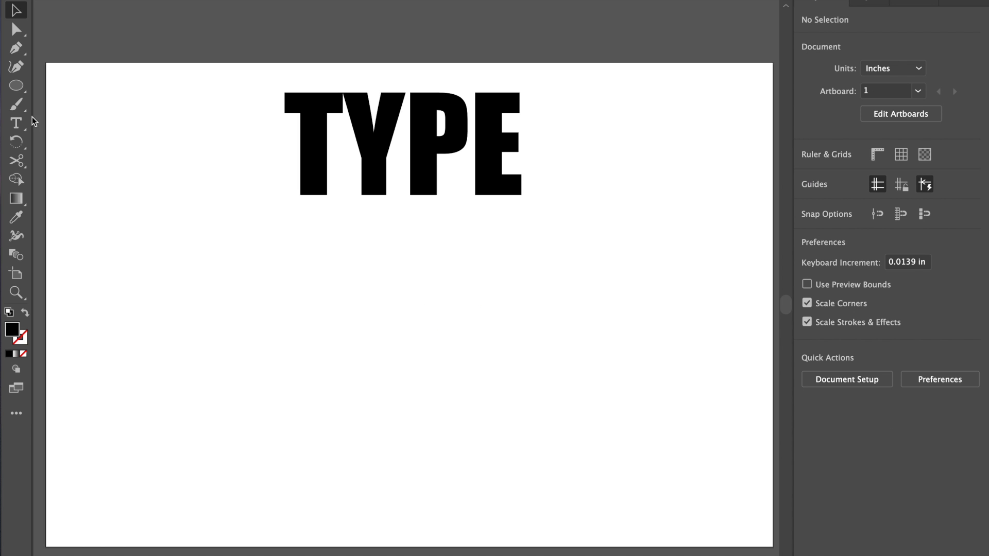
# - Draw a black-filled circle about 1.38 in wide with no stroke and position it centrally below TYPE
pyautogui.click(16, 85)
pyautogui.moveTo(361, 322)
pyautogui.mouseDown()
pyautogui.moveTo(503, 448)
pyautogui.moveTo(528, 489)
pyautogui.mouseUp()
pyautogui.click(16, 11)
pyautogui.moveTo(445, 406); pyautogui.dragTo(420, 386)
# - Copy the circle and add placeholder type on a path around the original, starting at its top point
pyautogui.click(16, 122)
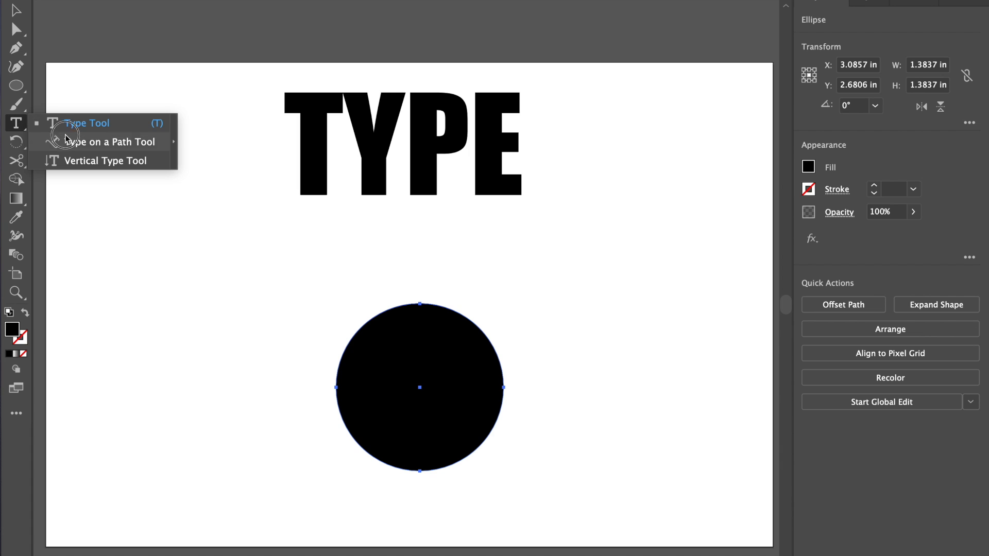
pyautogui.click(65, 140)
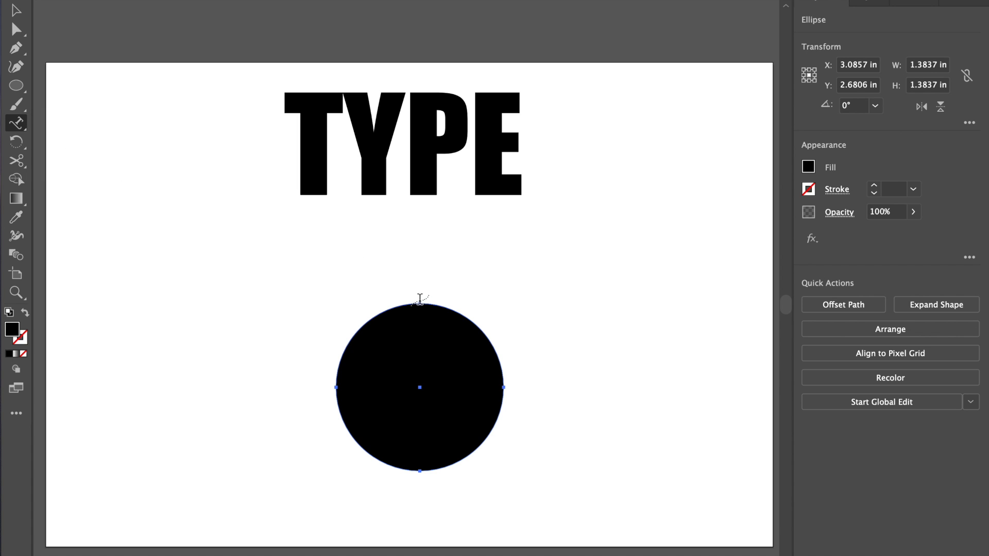
pyautogui.press('v')
pyautogui.press('super+c')
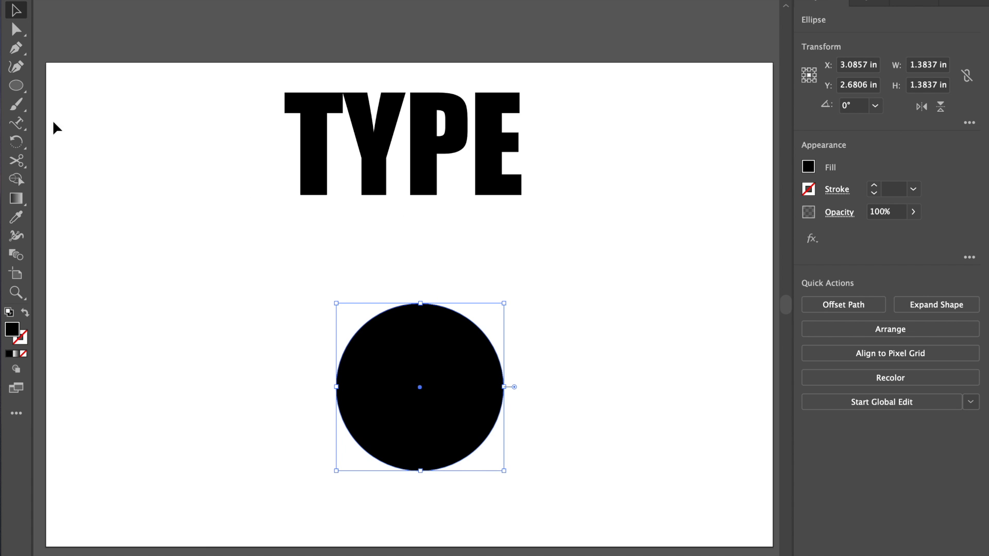
pyautogui.click(16, 123)
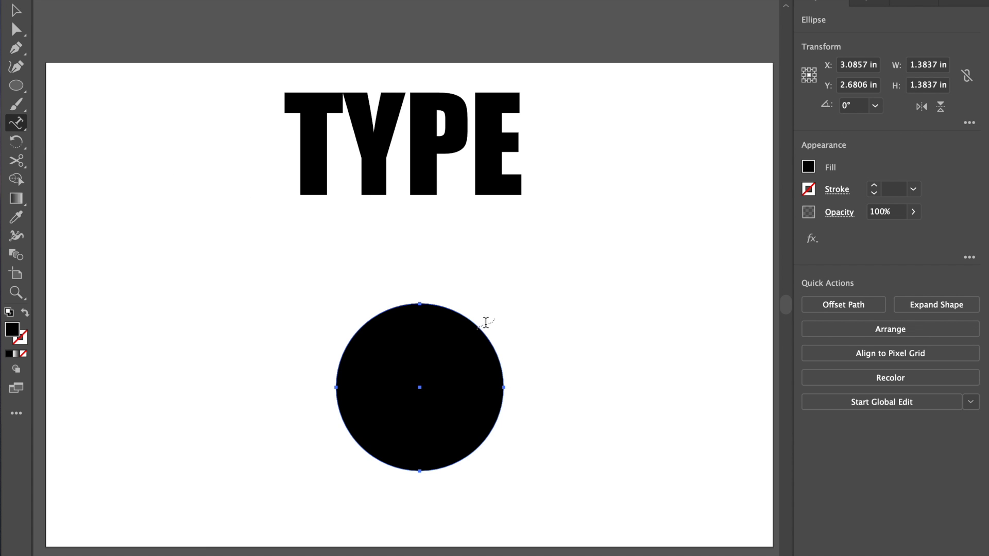
pyautogui.click(418, 301)
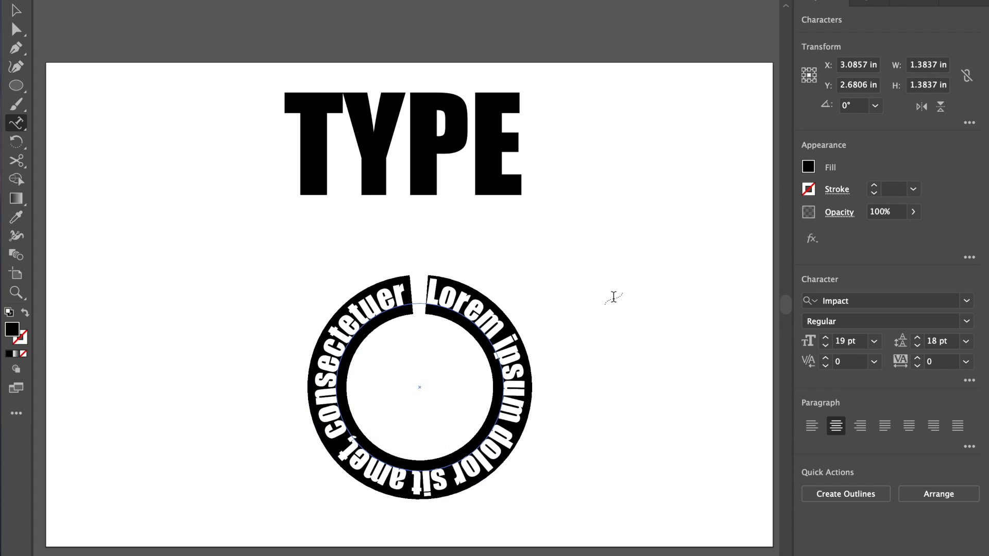
# - Paste the copied black circle in place behind the circular text
pyautogui.click(16, 10)
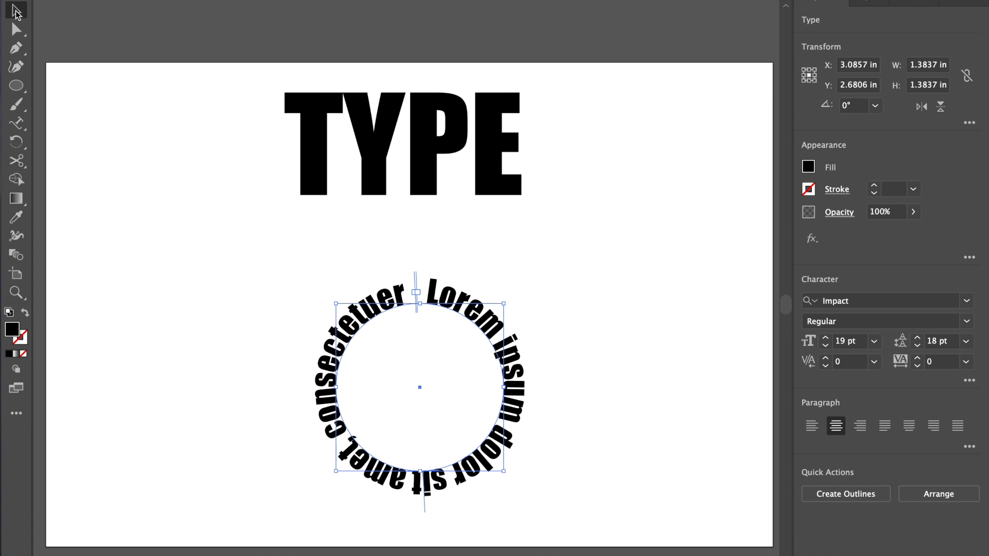
pyautogui.press('a')
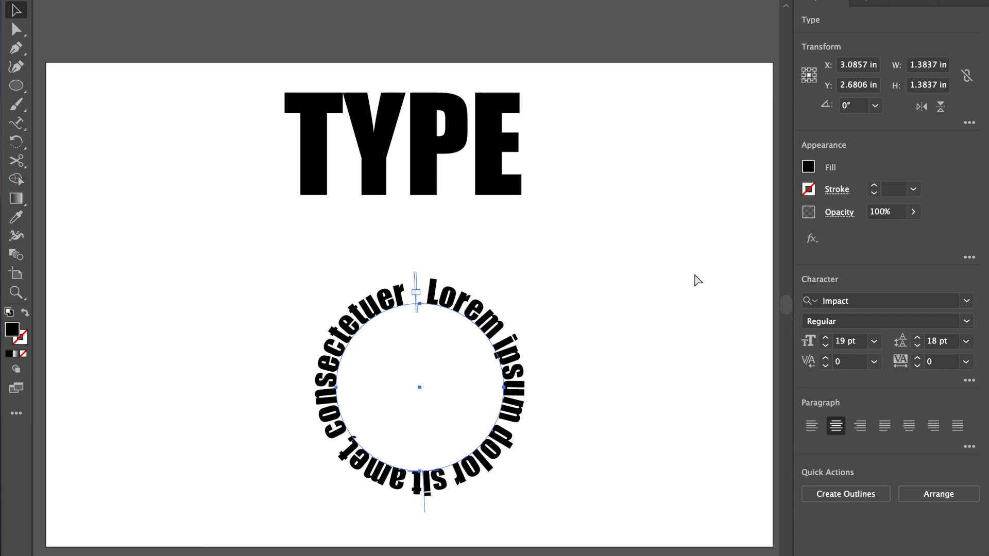
pyautogui.hotkey('ctrl', 'b')
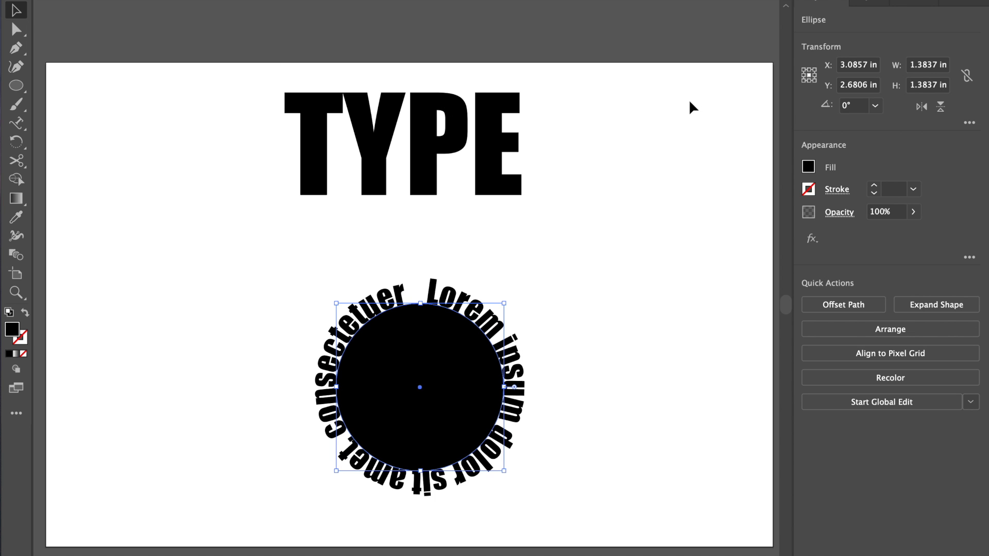
# - Open the character settings and try to raise the baseline shift with the black circle selected
pyautogui.hotkey('ctrl', 't')
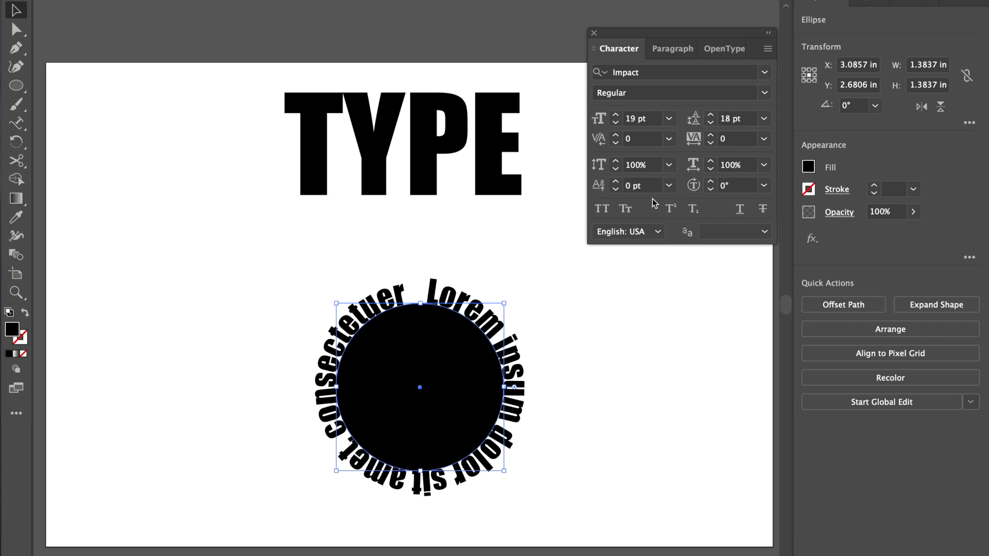
pyautogui.click(614, 182)
pyautogui.click(615, 182)
pyautogui.click(615, 181)
pyautogui.click(615, 182)
pyautogui.click(615, 182)
pyautogui.click(614, 182)
pyautogui.click(618, 186)
pyautogui.click(528, 257)
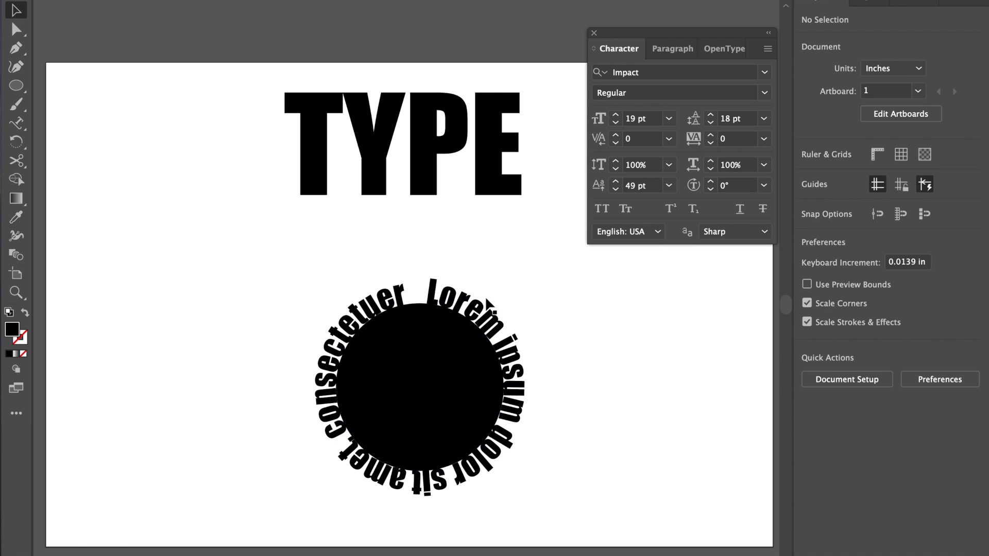
pyautogui.click(473, 328)
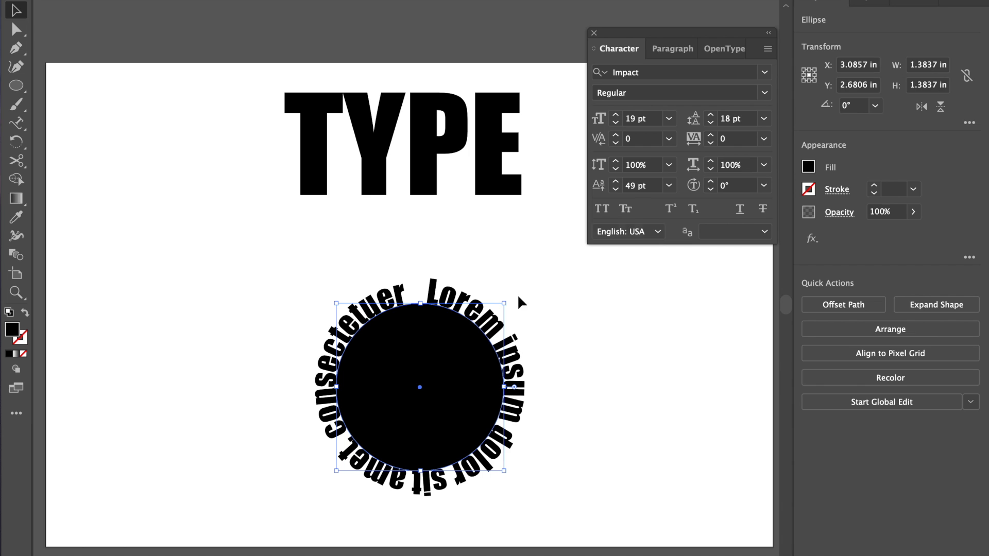
pyautogui.click(616, 184)
pyautogui.click(615, 184)
pyautogui.click(669, 186)
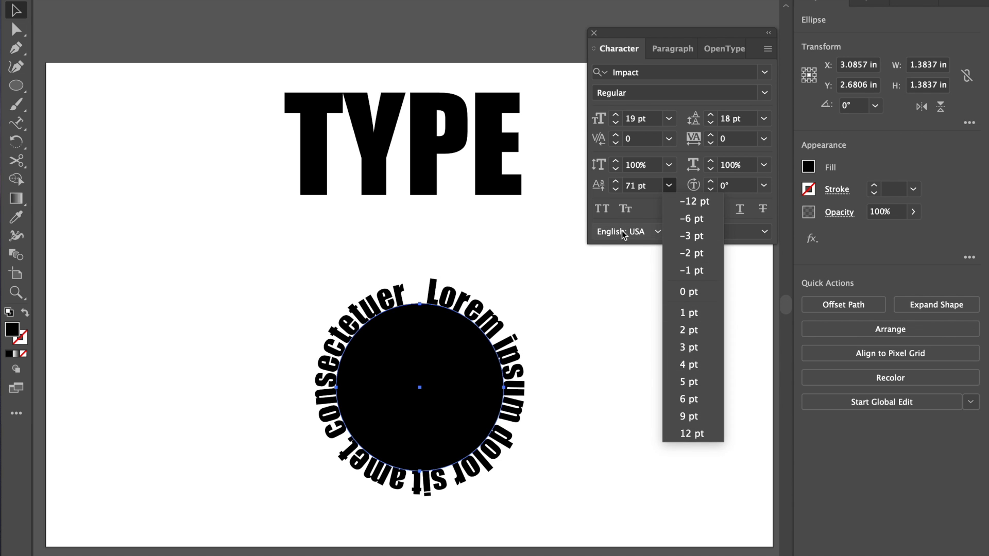
pyautogui.click(633, 299)
# - Set the baseline shift of the circular placeholder text to 5 pt
pyautogui.click(434, 287)
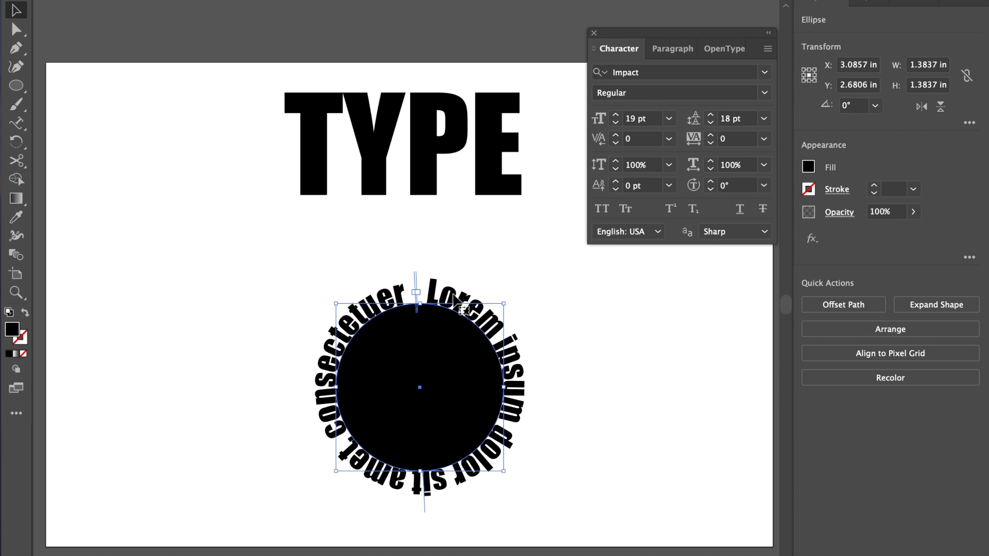
pyautogui.click(670, 186)
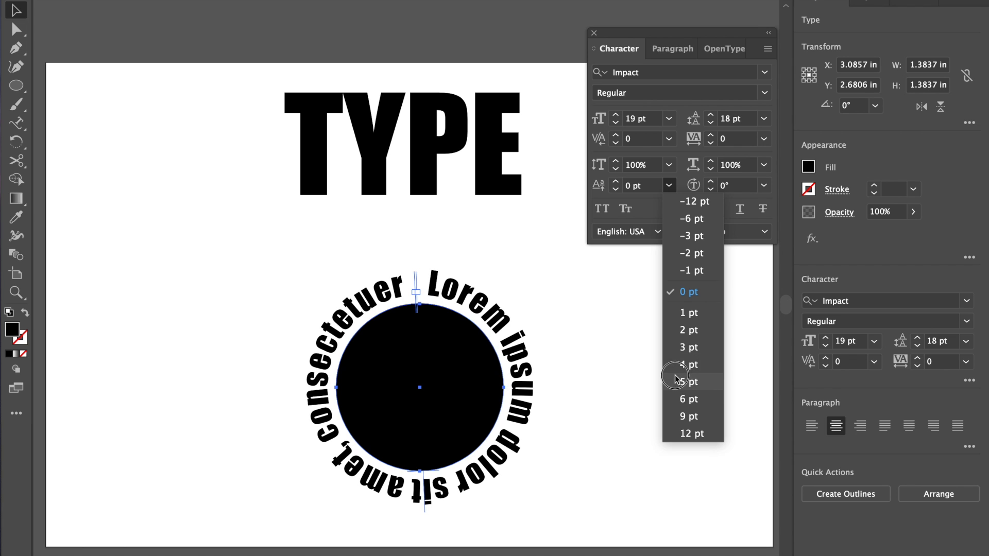
pyautogui.click(675, 381)
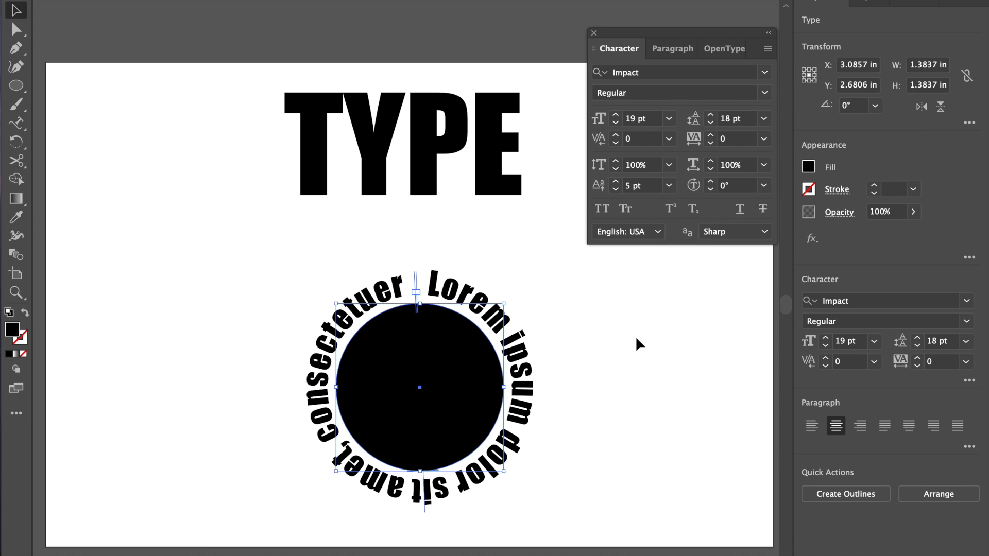
pyautogui.click(635, 336)
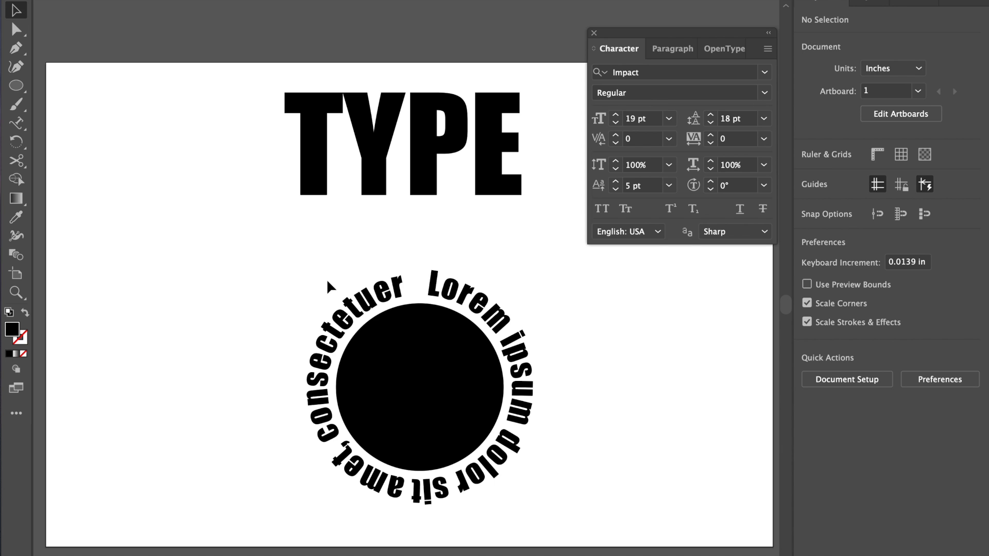
# - Delete the black circle together with the text running around it
pyautogui.moveTo(226, 256); pyautogui.dragTo(614, 518)
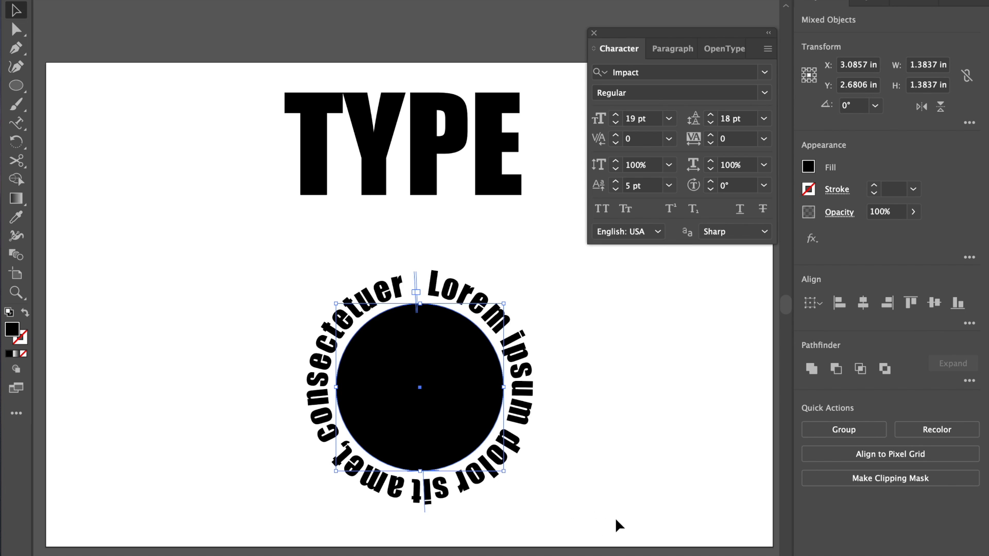
pyautogui.press('Delete')
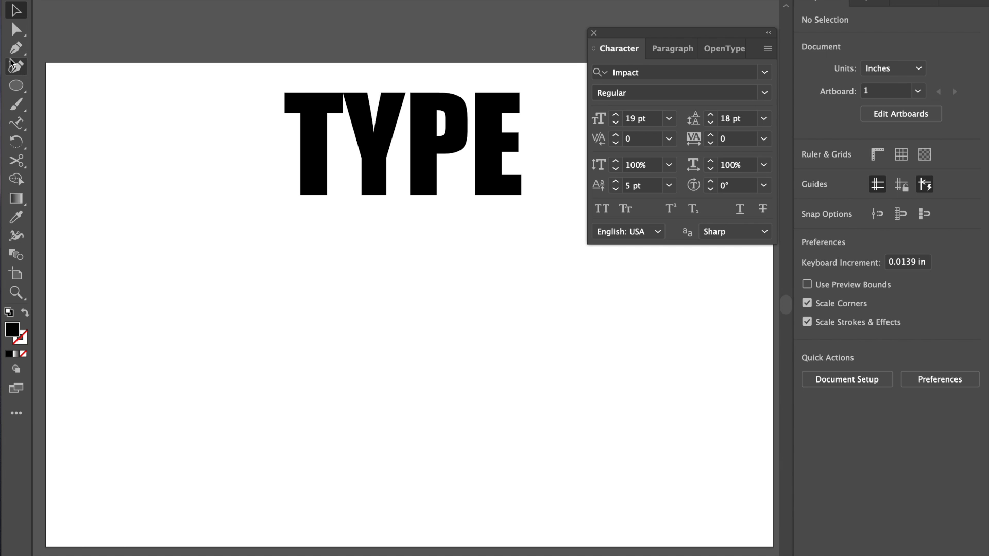
# - Draw a closed, irregular eight-point shape about 3.35 in wide and 1.68 in high below TYPE with the Pen tool
pyautogui.click(16, 48)
pyautogui.click(217, 336)
pyautogui.click(425, 259)
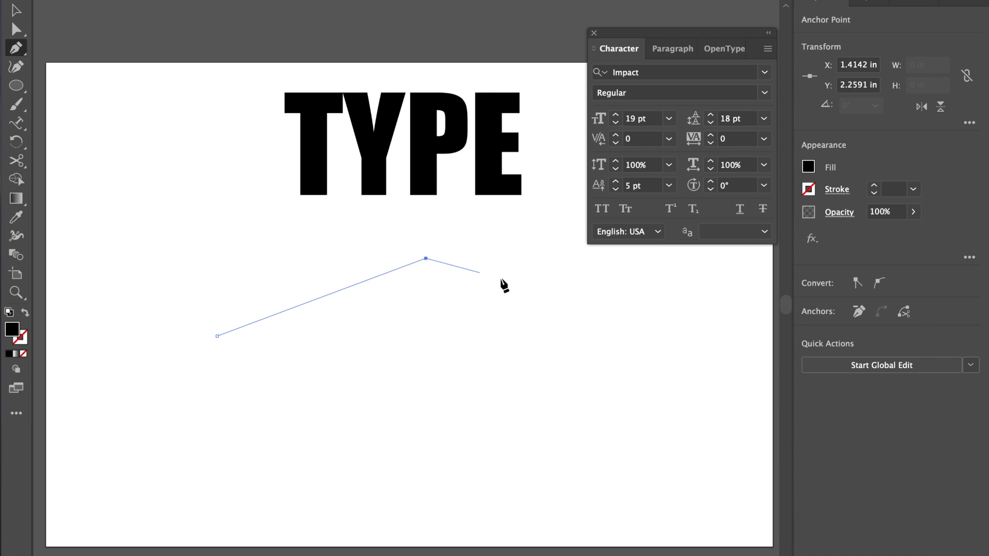
pyautogui.click(546, 336)
pyautogui.click(623, 411)
pyautogui.click(560, 462)
pyautogui.click(474, 390)
pyautogui.click(359, 429)
pyautogui.keyDown('ctrl'); pyautogui.click(239, 415); pyautogui.keyUp('ctrl')
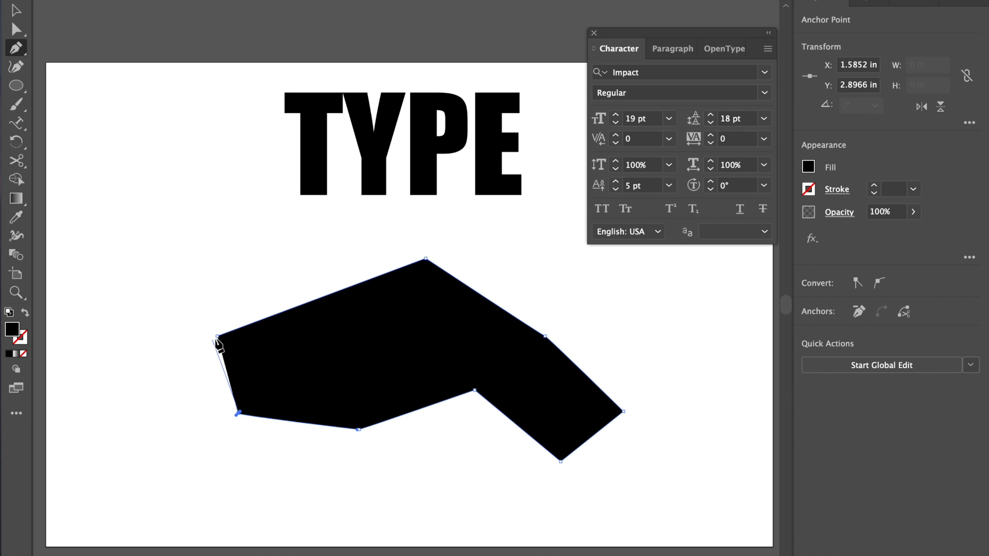
pyautogui.click(217, 336)
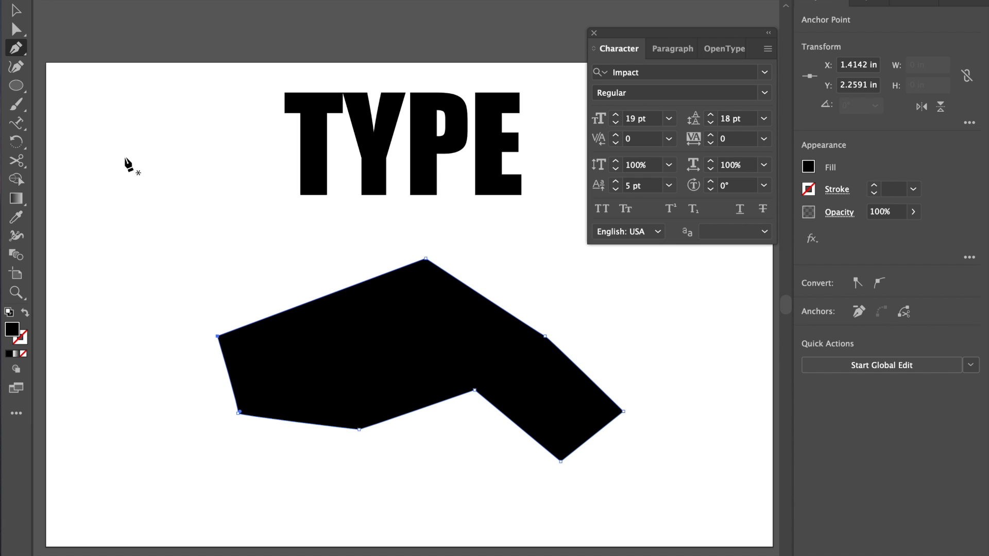
# - Turn the irregular shape into an area type frame filled with placeholder text
pyautogui.moveTo(16, 122); pyautogui.dragTo(72, 124)
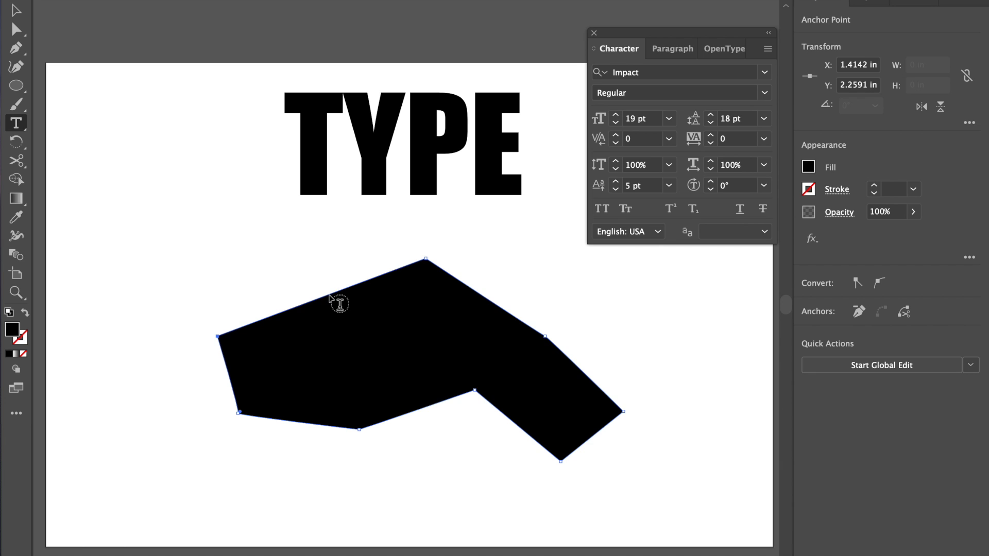
pyautogui.click(339, 305)
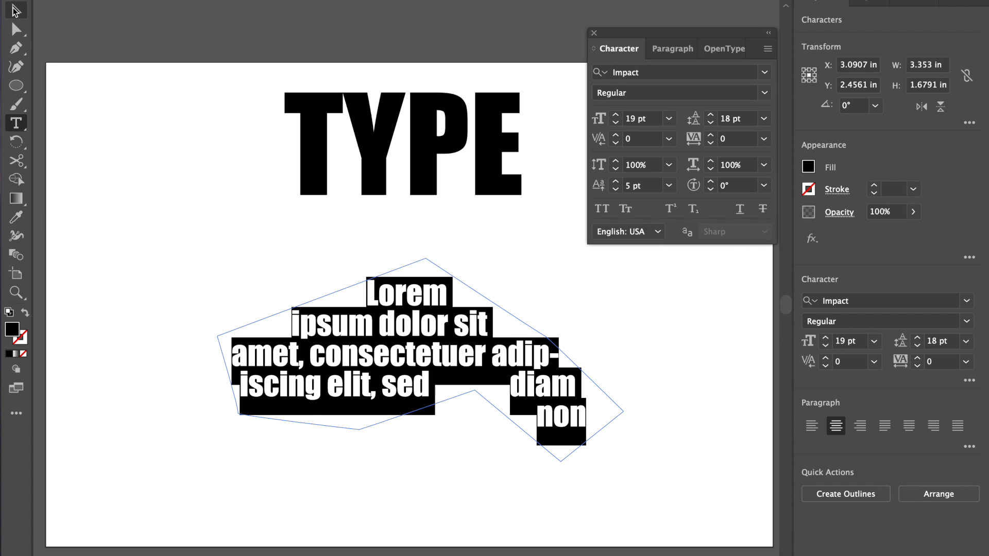
pyautogui.press('Escape')
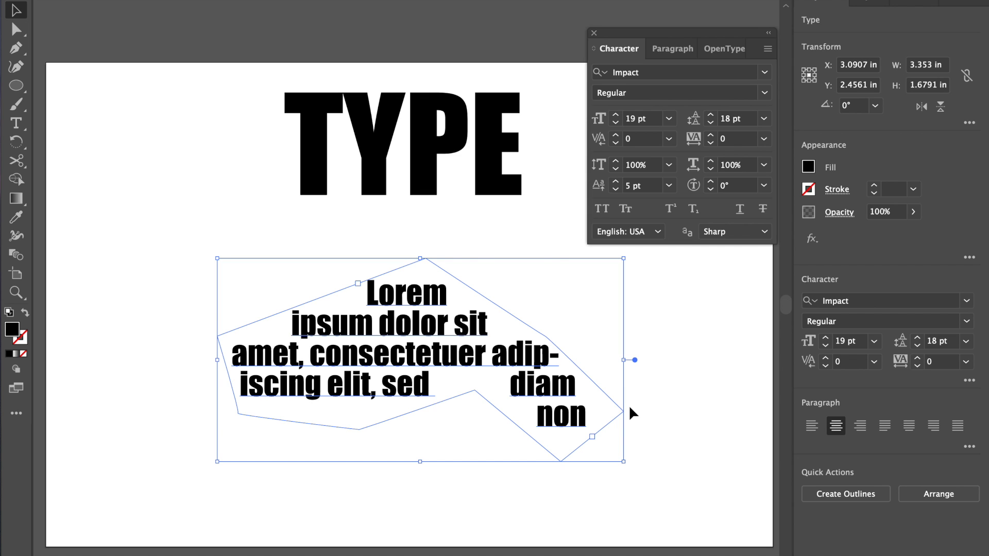
# - Delete the irregular area type object below TYPE
pyautogui.press('Delete')
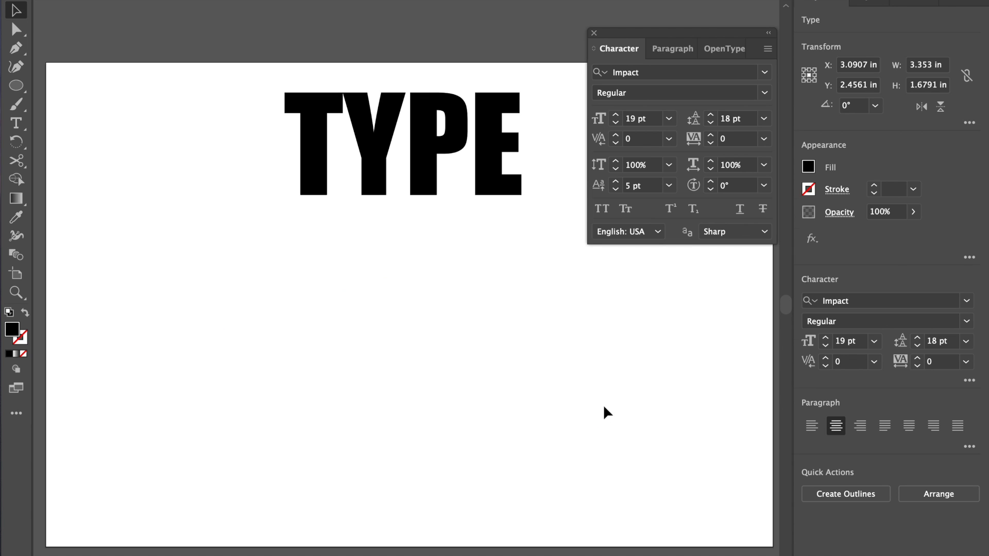
pyautogui.click(16, 122)
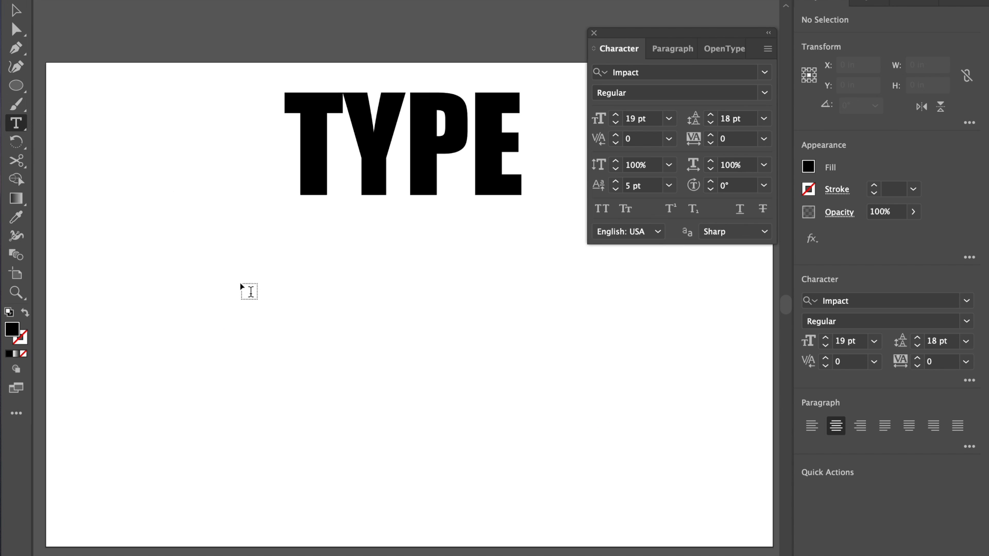
# - Draw a smaller closed eight-point shape centrally below TYPE with the Pen tool, curving its edges around the lower-left corner
pyautogui.click(16, 50)
pyautogui.moveTo(279, 338); pyautogui.dragTo(286, 334)
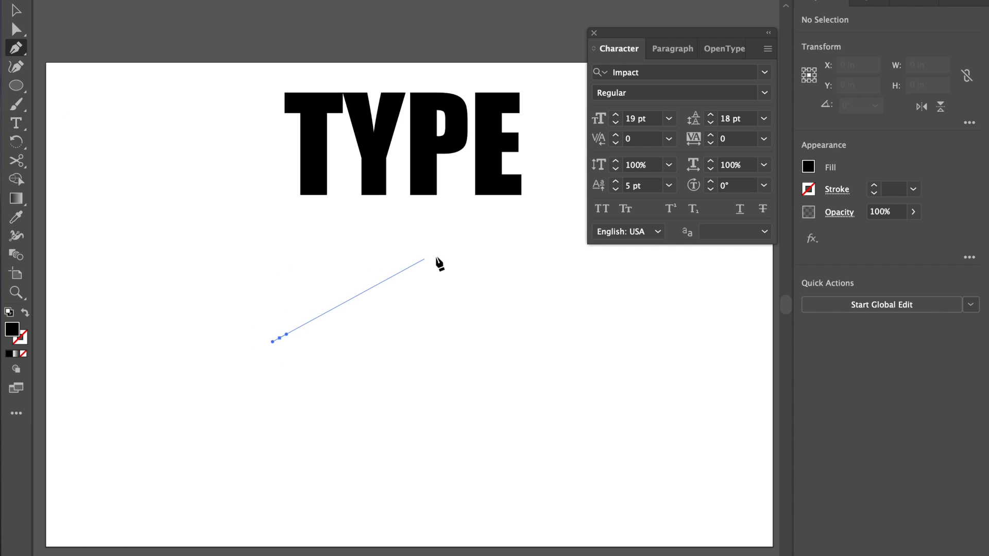
pyautogui.click(436, 256)
pyautogui.click(489, 289)
pyautogui.click(537, 367)
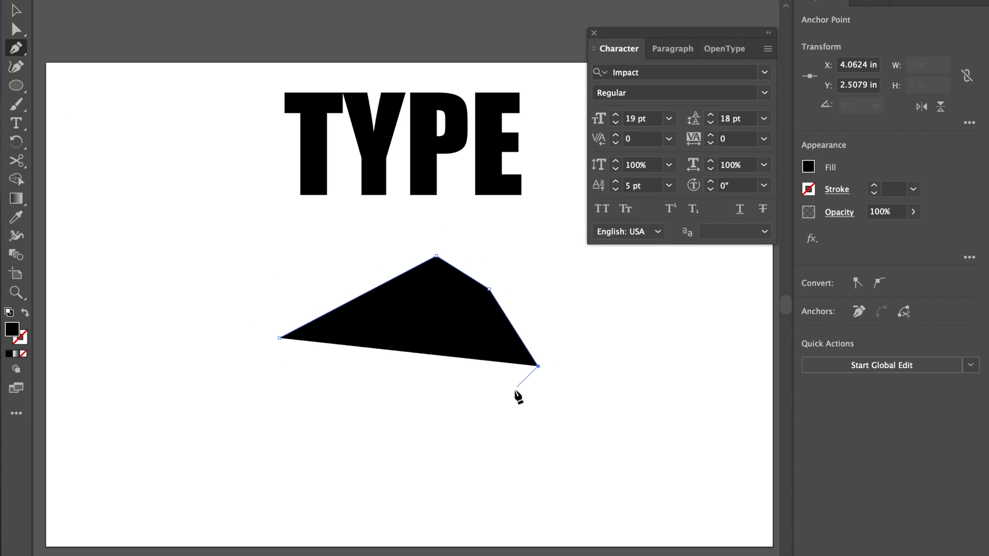
pyautogui.click(508, 399)
pyautogui.click(473, 350)
pyautogui.click(405, 379)
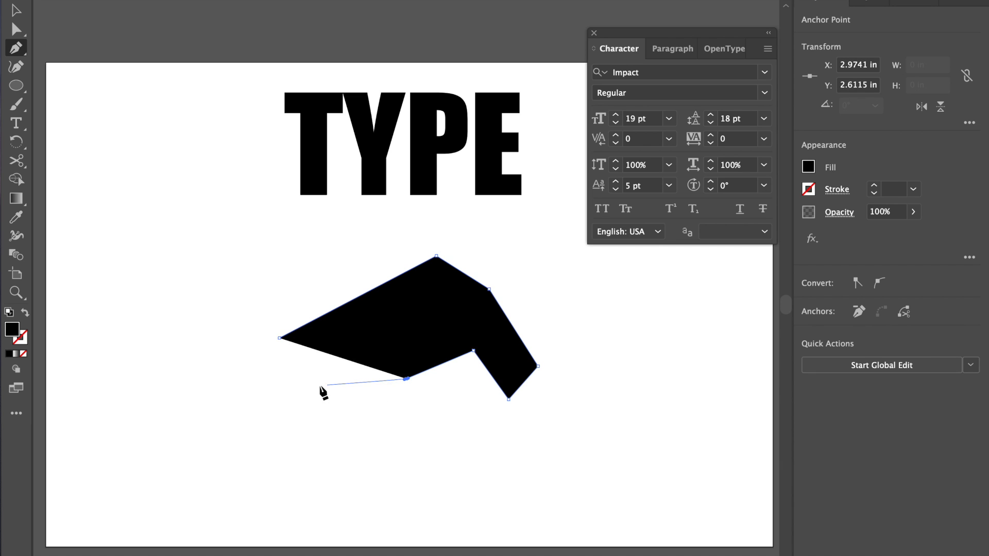
pyautogui.moveTo(319, 385); pyautogui.dragTo(322, 393)
pyautogui.click(279, 338)
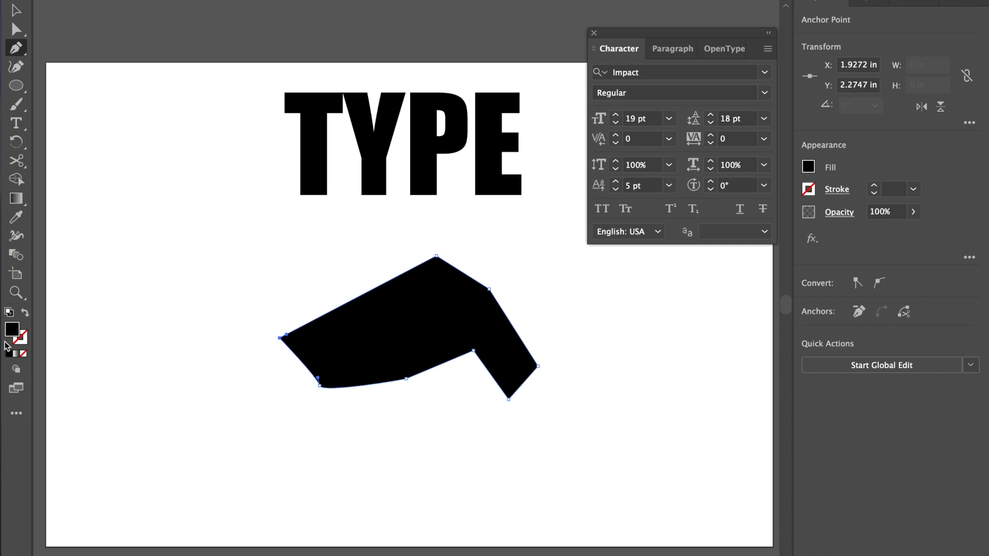
# - Swap the new shape's fill and stroke to give it a 1 pt black outline without fill, and deselect it
pyautogui.click(25, 312)
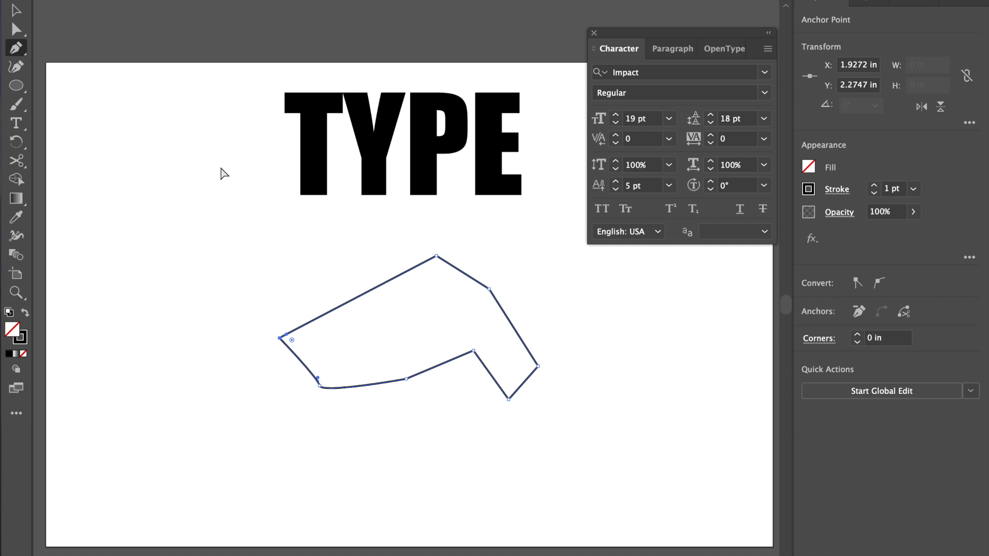
pyautogui.keyDown('super'); pyautogui.click(220, 168); pyautogui.keyUp('super')
pyautogui.press('v')
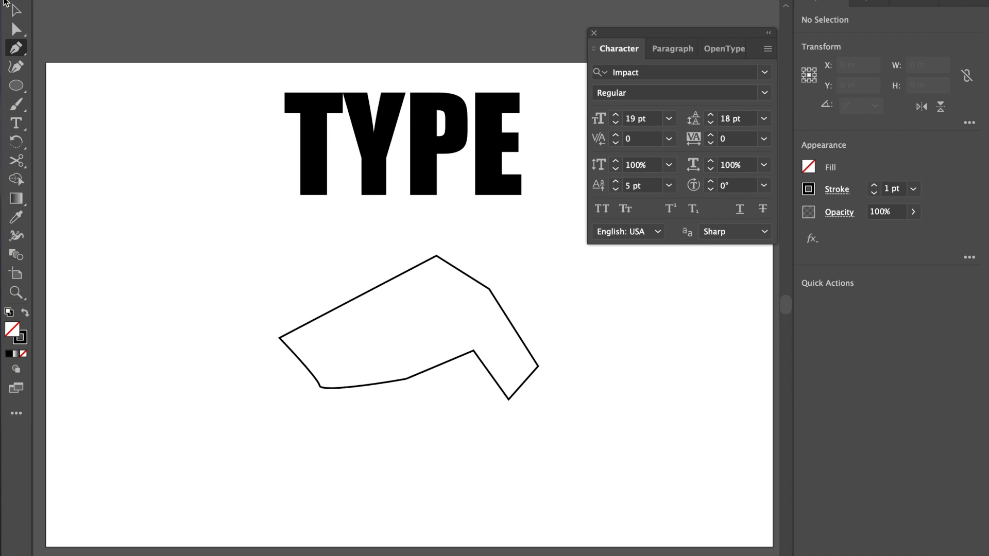
# - Move the TYPE text down so that it overlaps the outlined shape
pyautogui.click(426, 200)
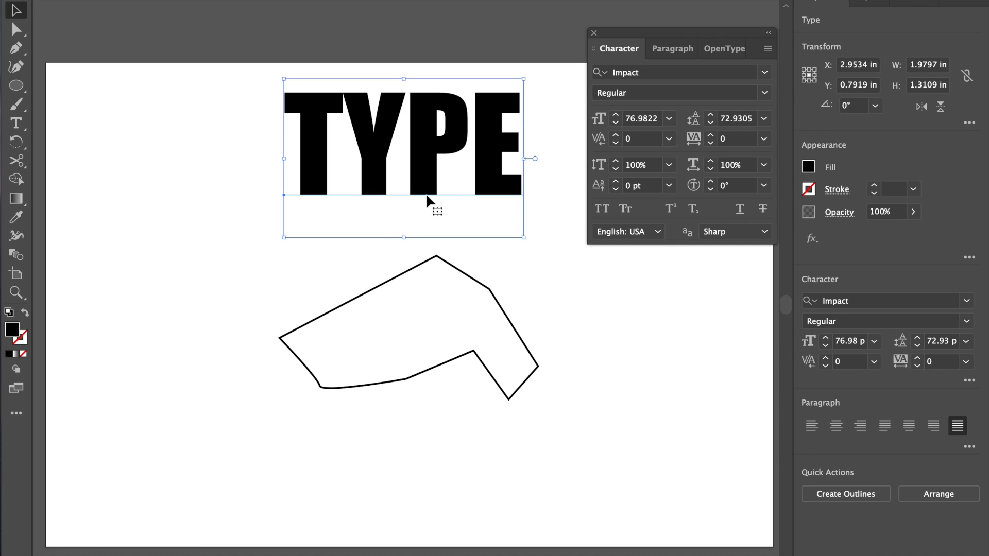
pyautogui.moveTo(426, 205); pyautogui.dragTo(440, 387)
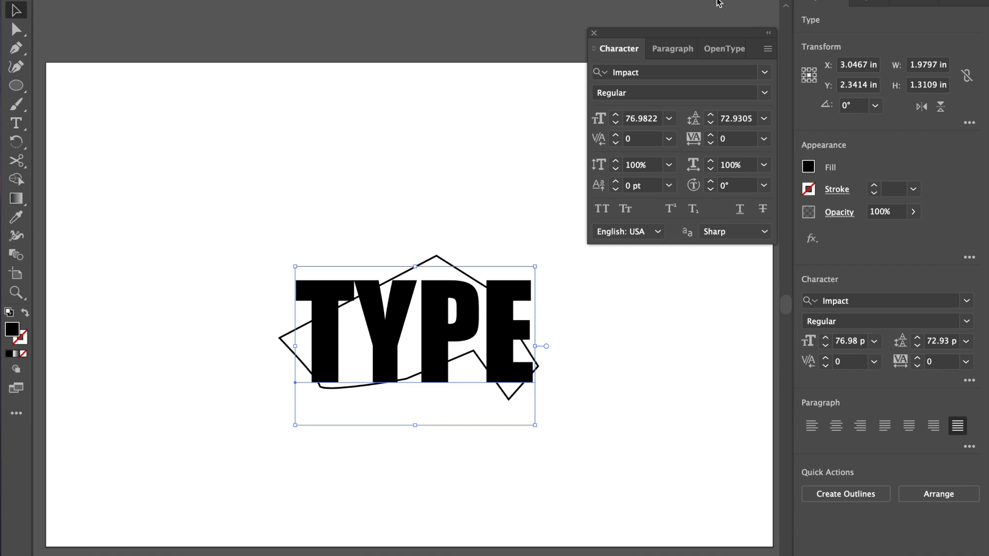
# - Close the floating character settings and switch to a workspace with the full two-column toolbar
pyautogui.click(594, 34)
pyautogui.click(808, 0)
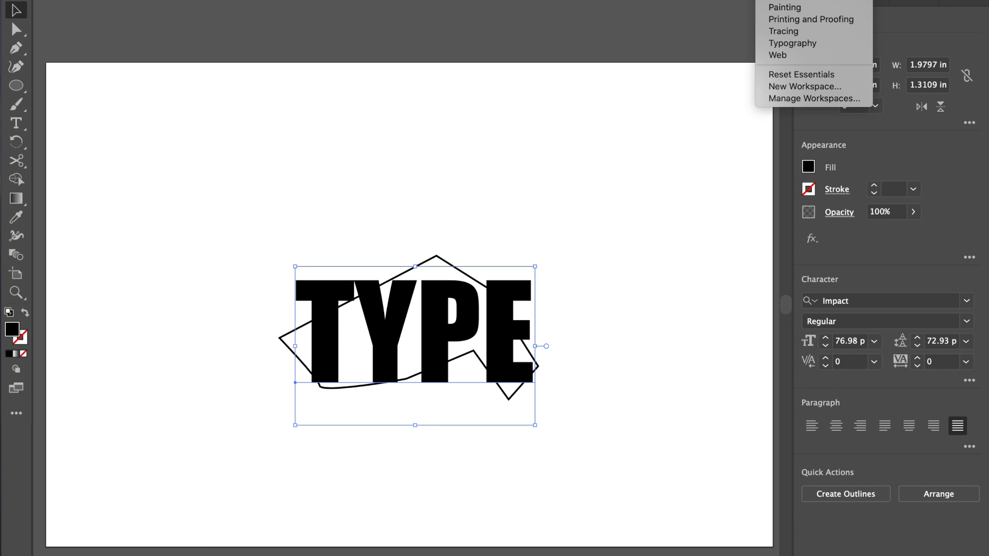
pyautogui.click(798, 0)
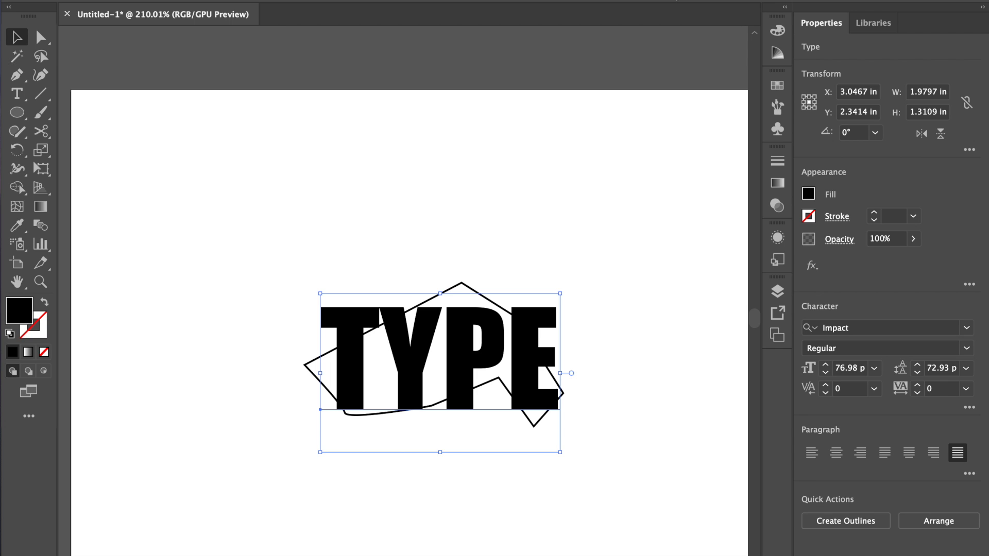
# - Try a horizontal Bulge warp envelope on TYPE with 59% bend, 38% horizontal and -66% vertical distortion
pyautogui.click(669, 1)
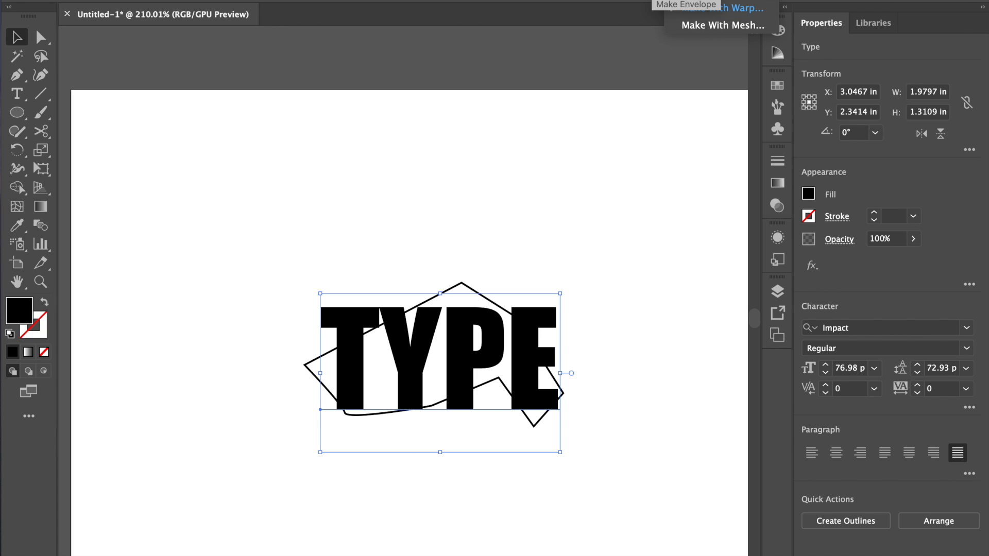
pyautogui.click(652, 0)
pyautogui.moveTo(845, 1); pyautogui.dragTo(296, 1)
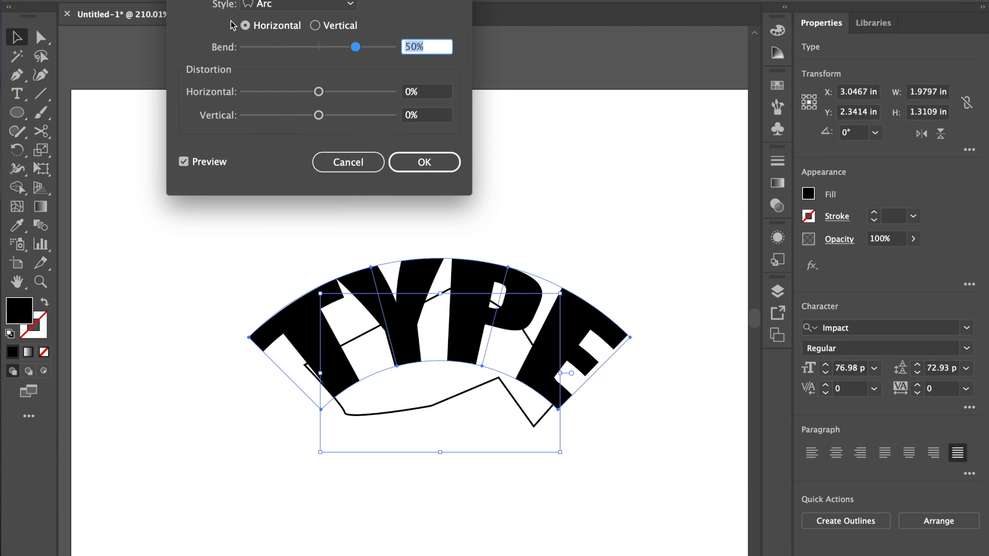
pyautogui.click(350, 5)
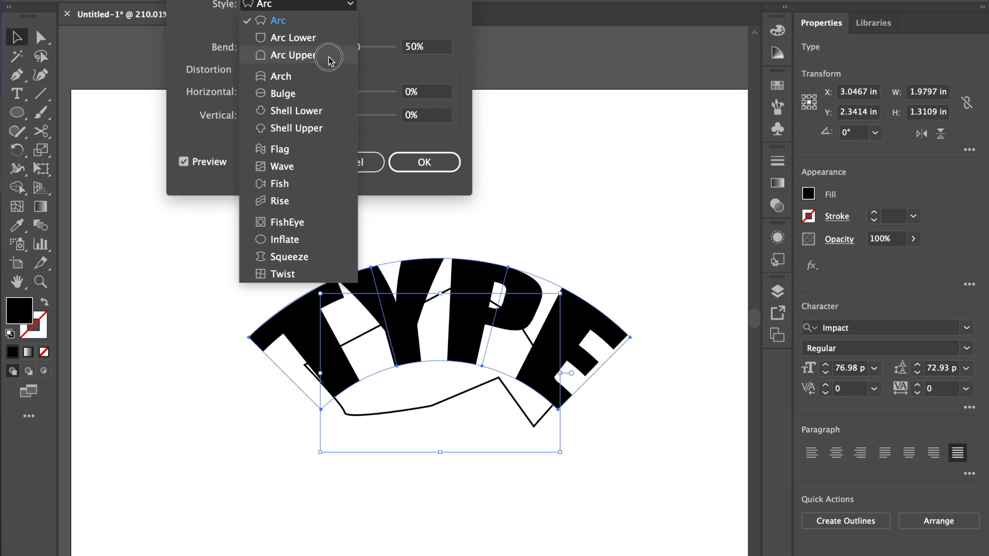
pyautogui.click(315, 98)
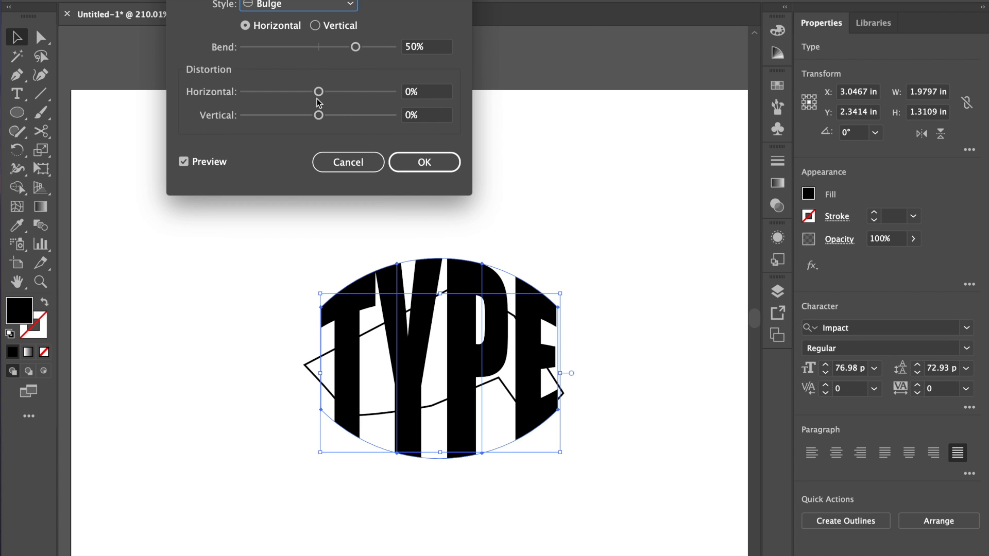
pyautogui.moveTo(355, 47); pyautogui.dragTo(362, 47)
pyautogui.moveTo(319, 91); pyautogui.dragTo(275, 124)
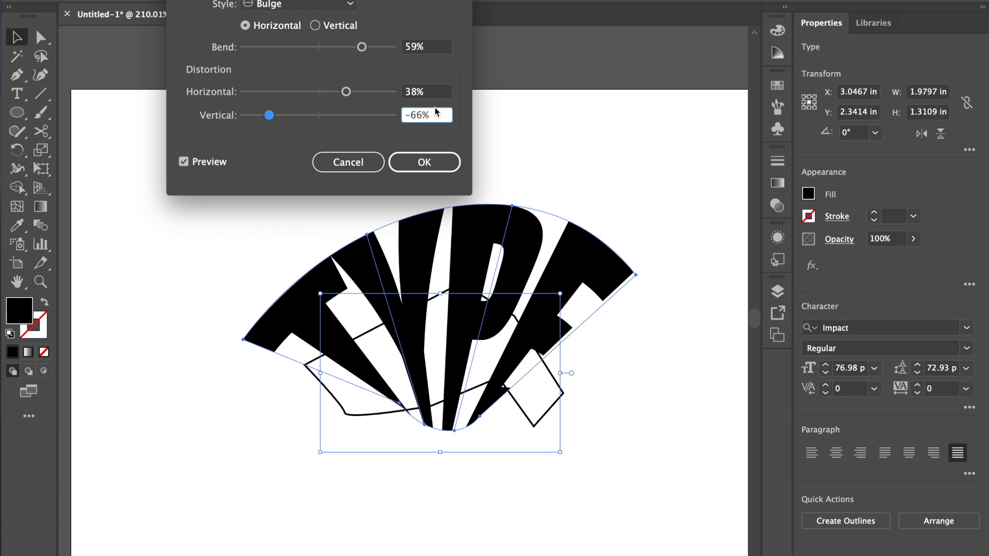
pyautogui.click(348, 162)
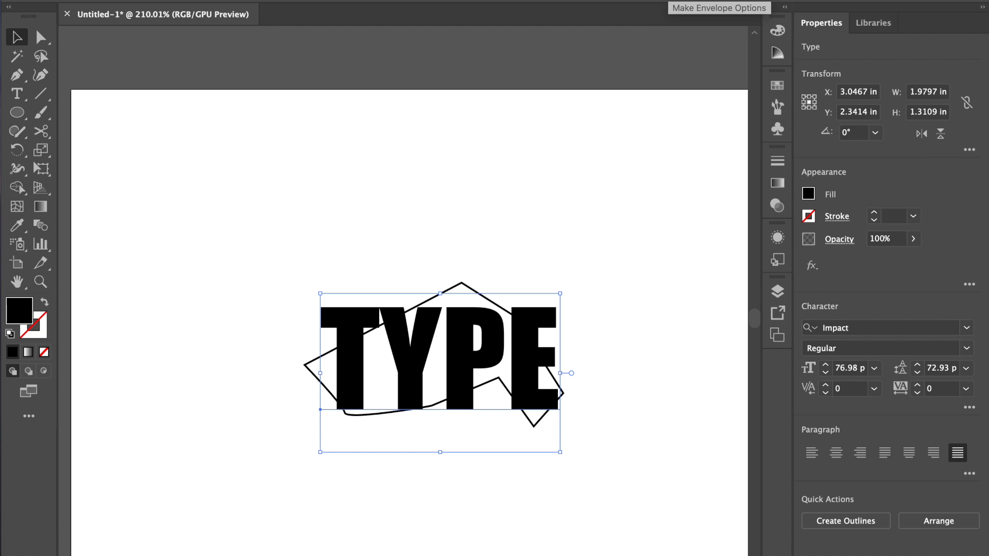
# - Apply an envelope mesh with 2 rows and 4 columns to the TYPE text
pyautogui.click(664, 2)
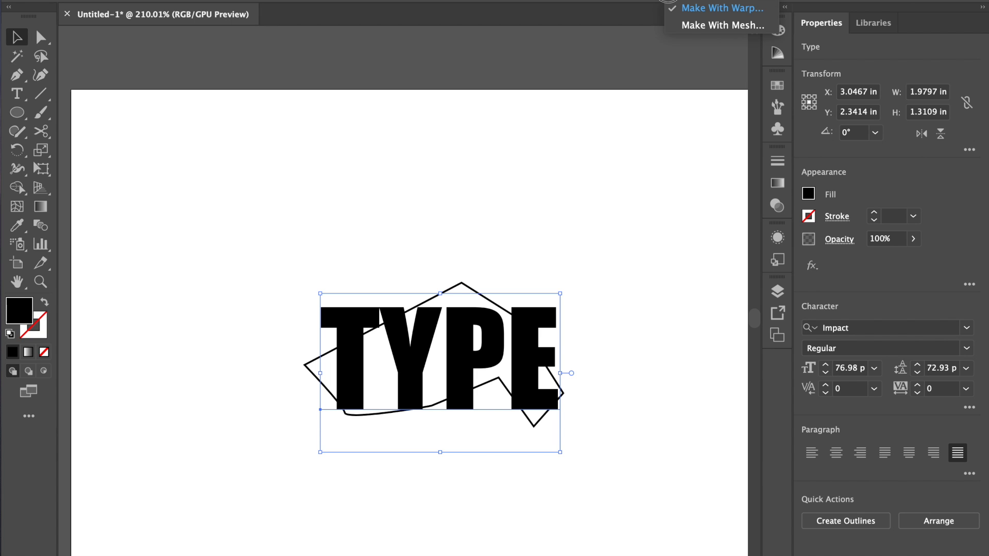
pyautogui.click(687, 27)
pyautogui.moveTo(771, 193); pyautogui.dragTo(304, 58)
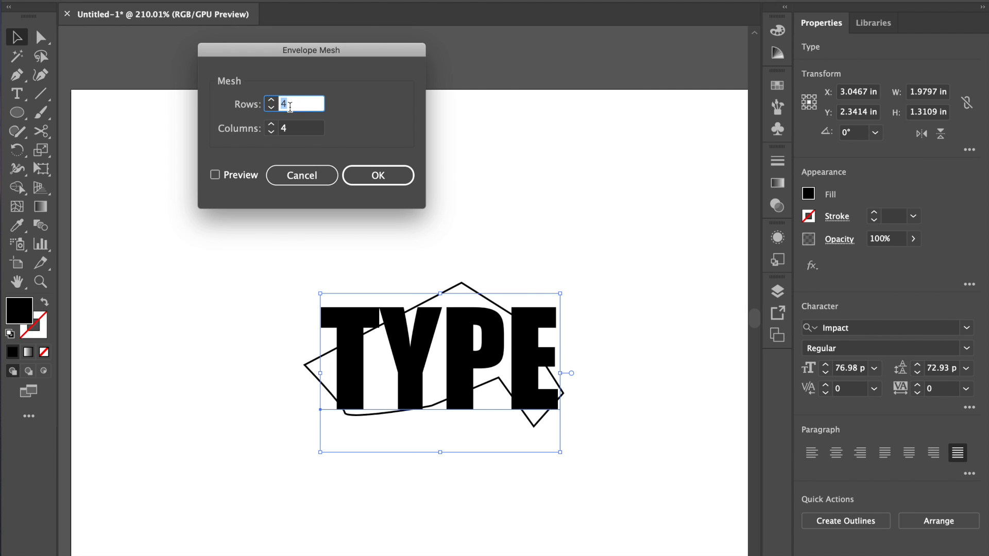
pyautogui.click(271, 108)
pyautogui.click(378, 175)
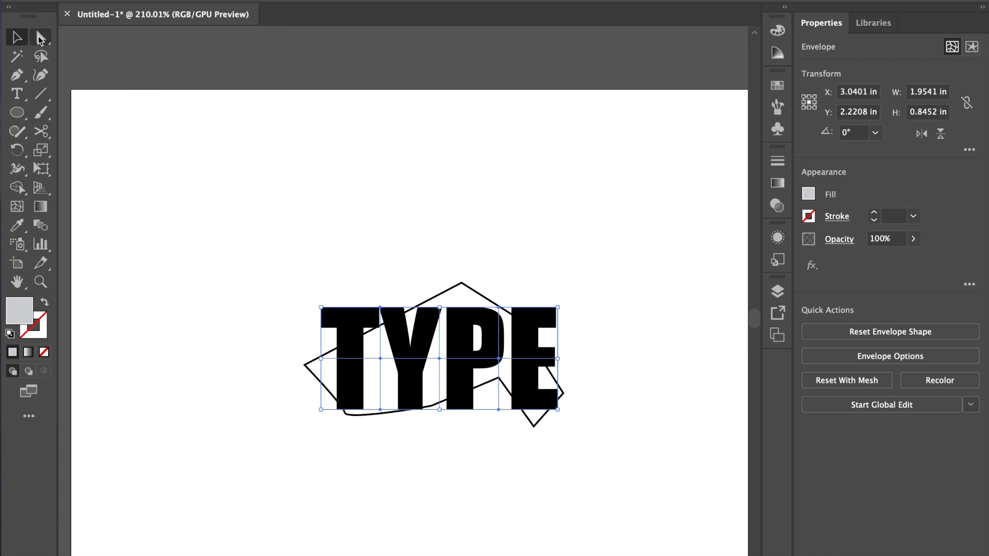
# - Move the mesh points along the top edge above P and around the E to follow the outlined shape
pyautogui.click(45, 34)
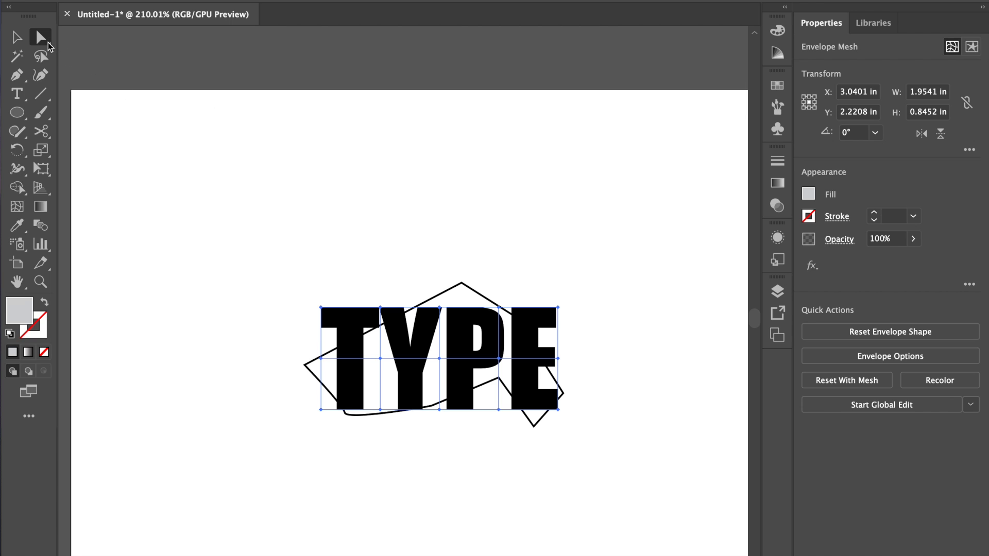
pyautogui.click(492, 278)
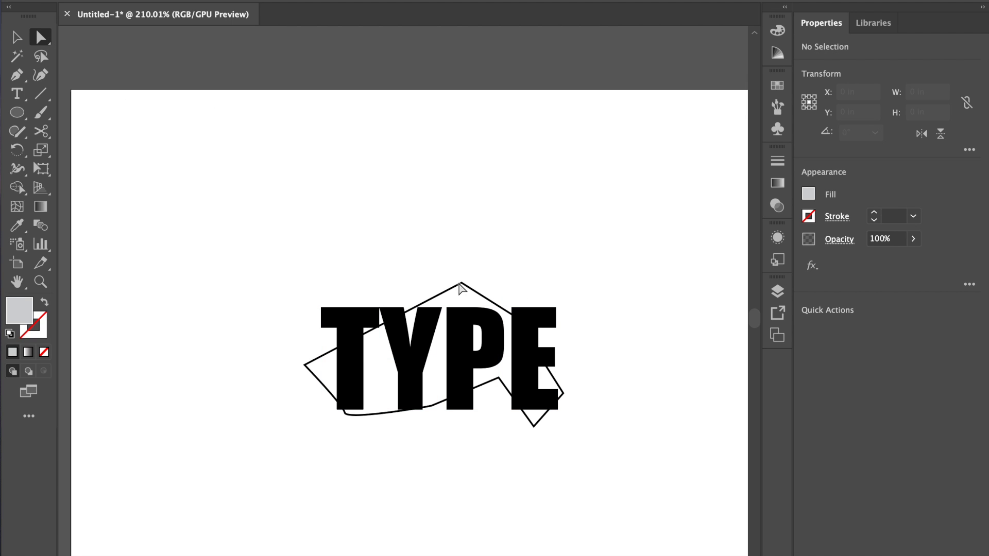
pyautogui.moveTo(440, 309)
pyautogui.mouseDown()
pyautogui.moveTo(434, 287)
pyautogui.moveTo(443, 292)
pyautogui.mouseUp()
pyautogui.moveTo(499, 308); pyautogui.dragTo(490, 301)
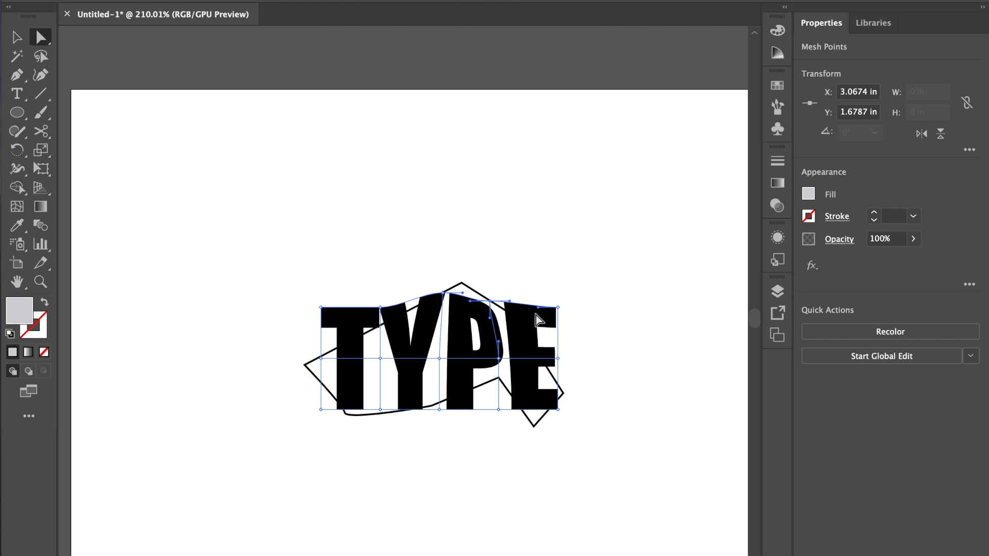
pyautogui.moveTo(558, 308); pyautogui.dragTo(555, 354)
pyautogui.moveTo(549, 422)
pyautogui.mouseDown()
pyautogui.moveTo(530, 419)
pyautogui.moveTo(538, 418)
pyautogui.mouseUp()
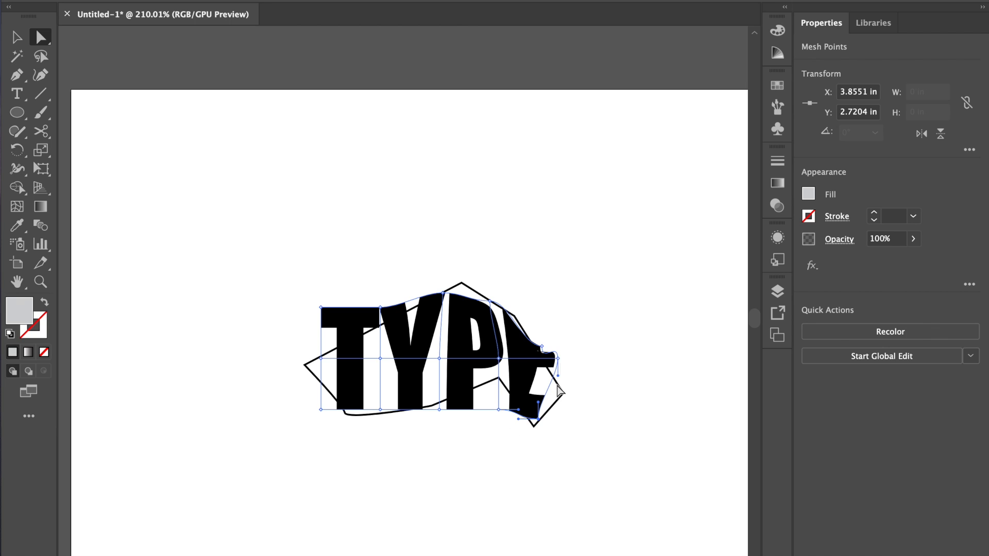
pyautogui.moveTo(558, 359); pyautogui.dragTo(519, 323)
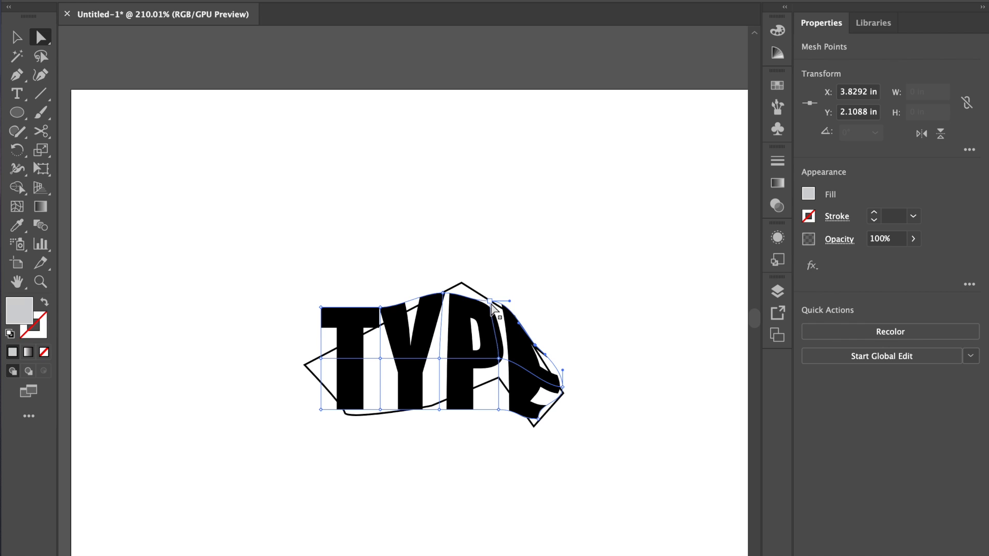
# - Fit the mesh point between Y and P to the outline's peak and the lower points to its notch and tip, and deselect
pyautogui.moveTo(443, 293); pyautogui.dragTo(484, 297)
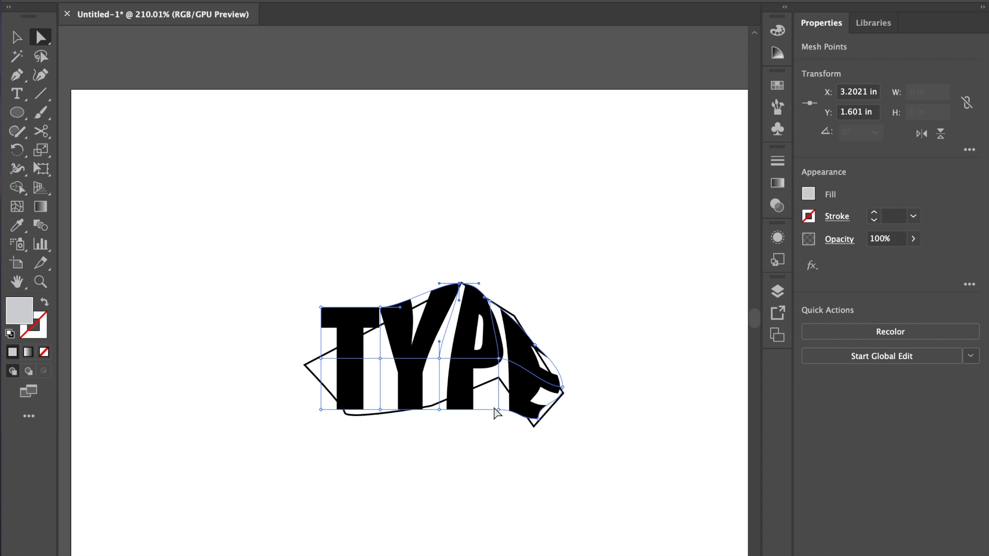
pyautogui.moveTo(500, 410); pyautogui.dragTo(562, 413)
pyautogui.click(537, 413)
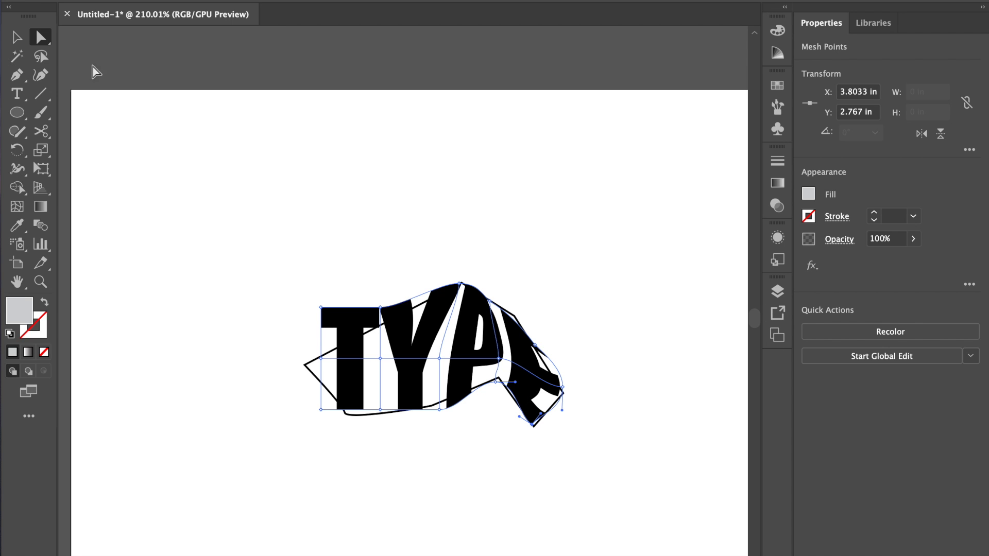
pyautogui.click(18, 36)
pyautogui.click(349, 209)
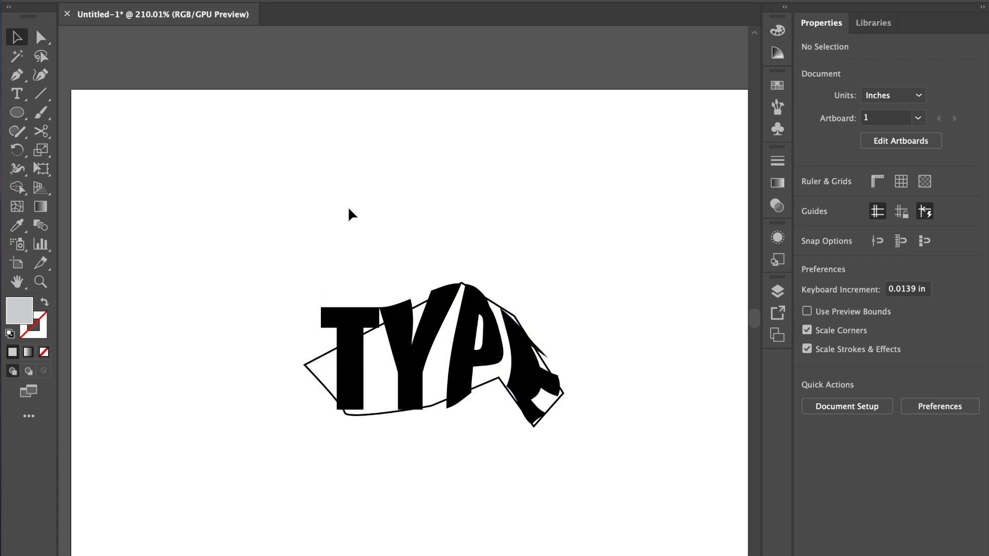
# - Unlock the outlined guide shape and hide it
pyautogui.press('alt+super+2')
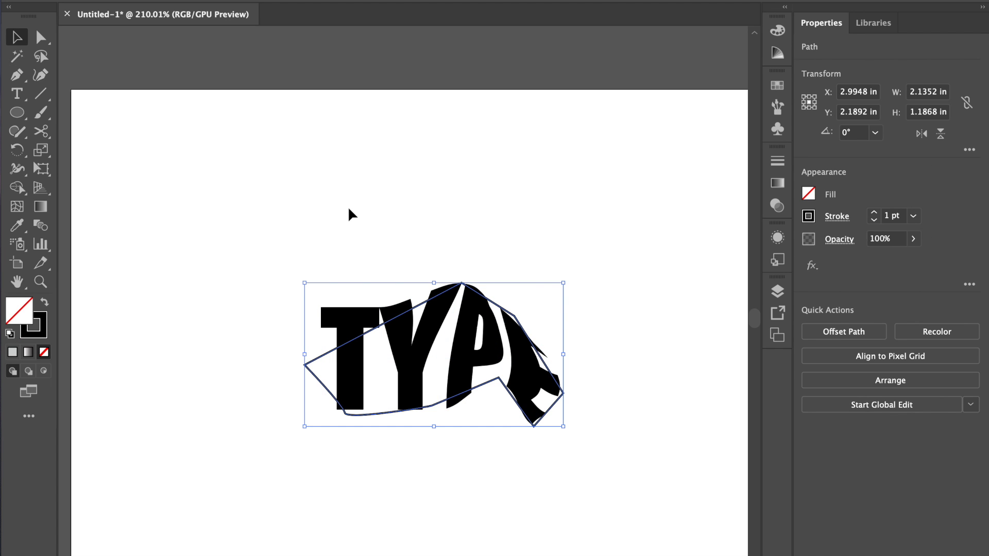
pyautogui.press('super+3')
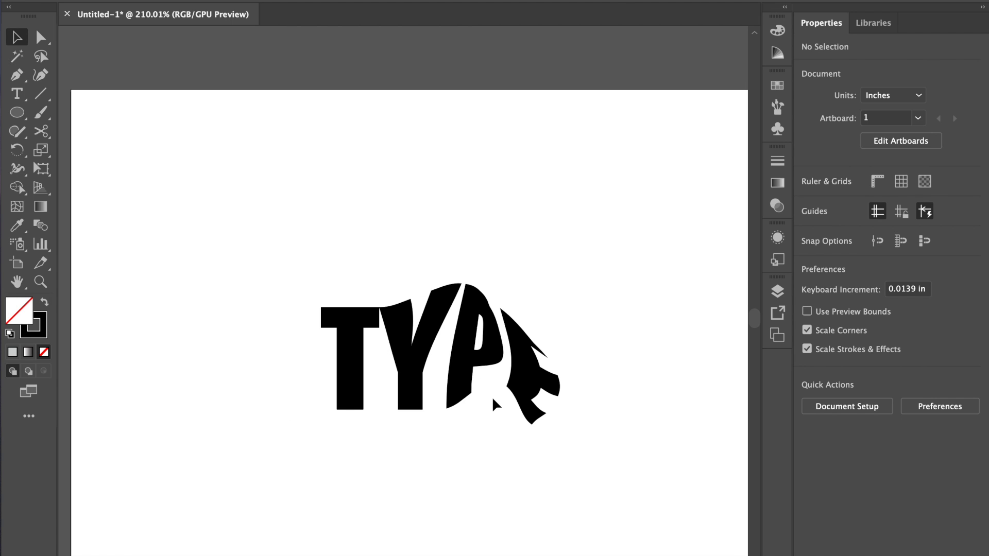
# - Switch the TYPE envelope to editing its contents and inspect the undistorted text in Outline view before returning to Preview
pyautogui.click(347, 375)
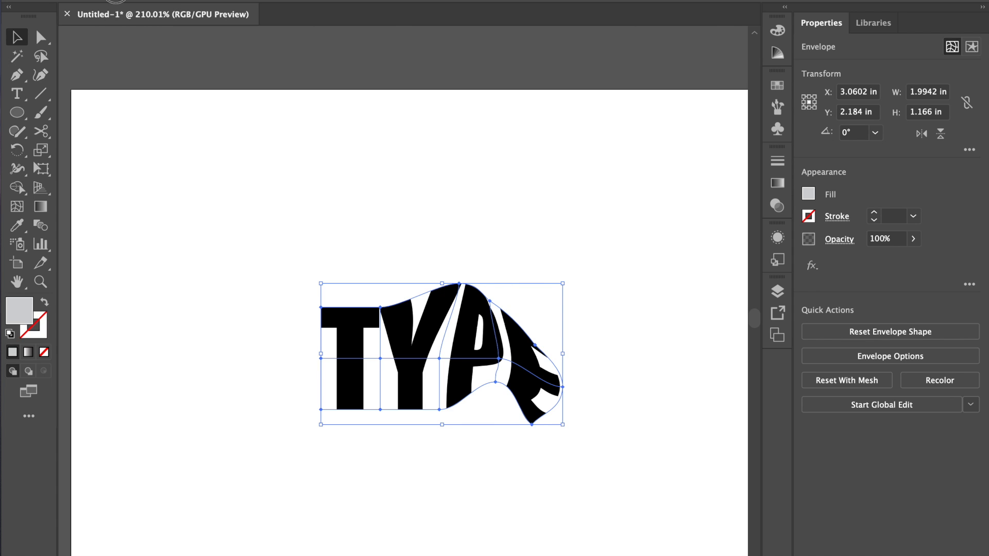
pyautogui.click(115, 1)
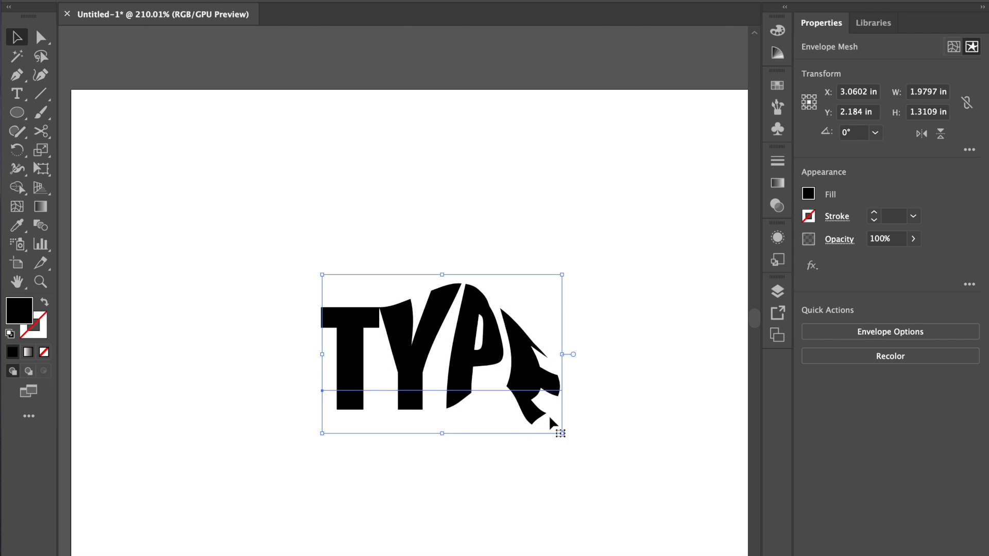
pyautogui.press('super')
pyautogui.press('super+y')
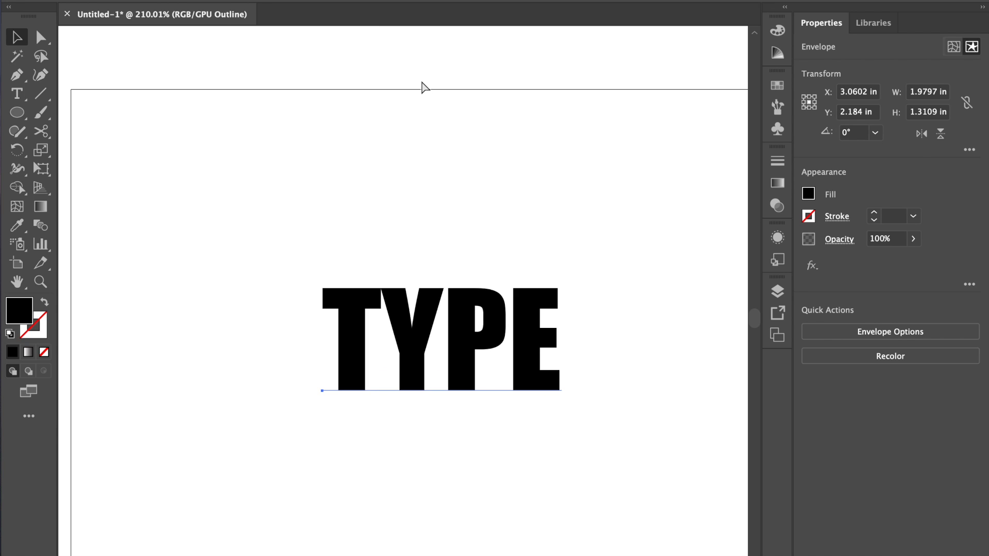
pyautogui.press('super')
pyautogui.press('super+y')
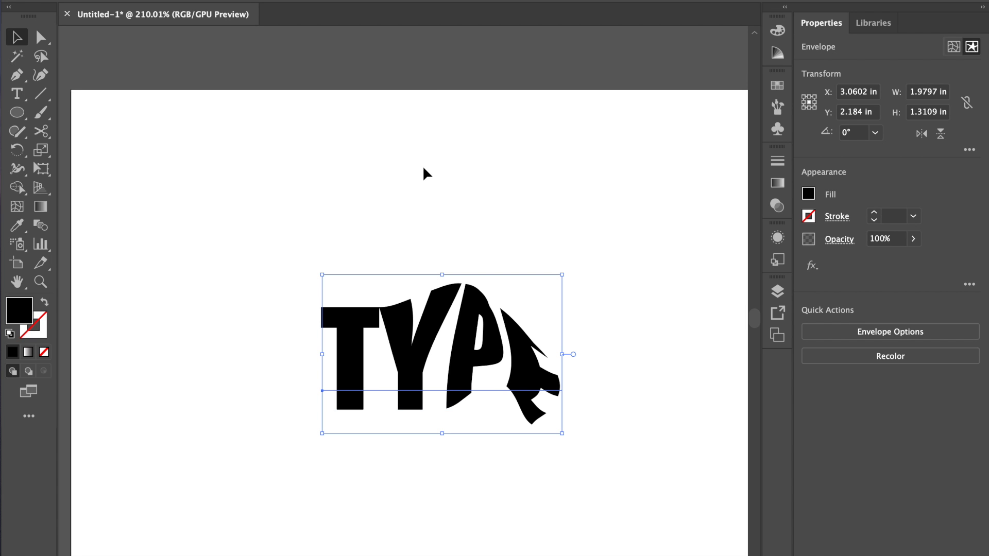
# - Replace the letter Y with I in the envelope's text and exit isolation mode
pyautogui.doubleClick(399, 394)
pyautogui.doubleClick(393, 392)
pyautogui.moveTo(393, 393); pyautogui.dragTo(437, 391)
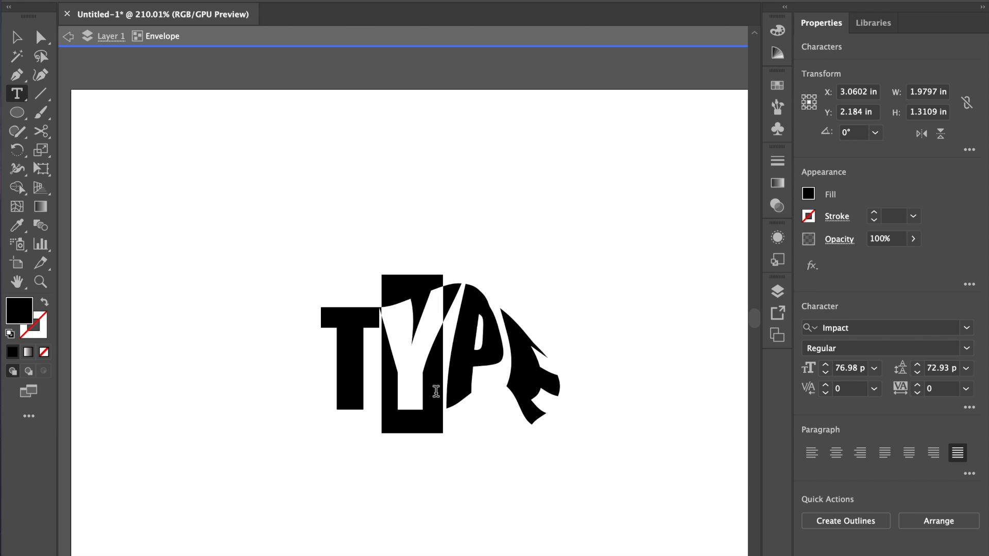
pyautogui.write('I')
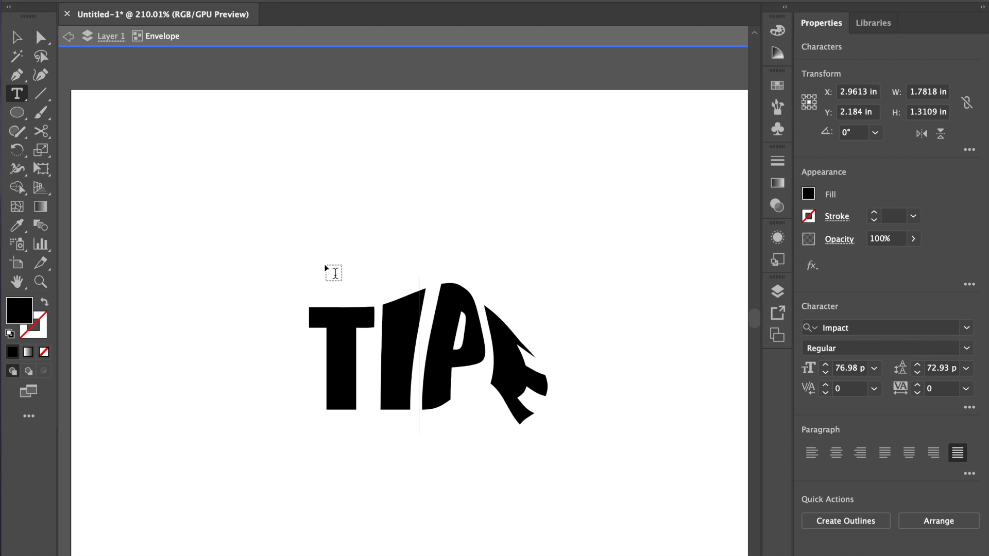
pyautogui.click(99, 38)
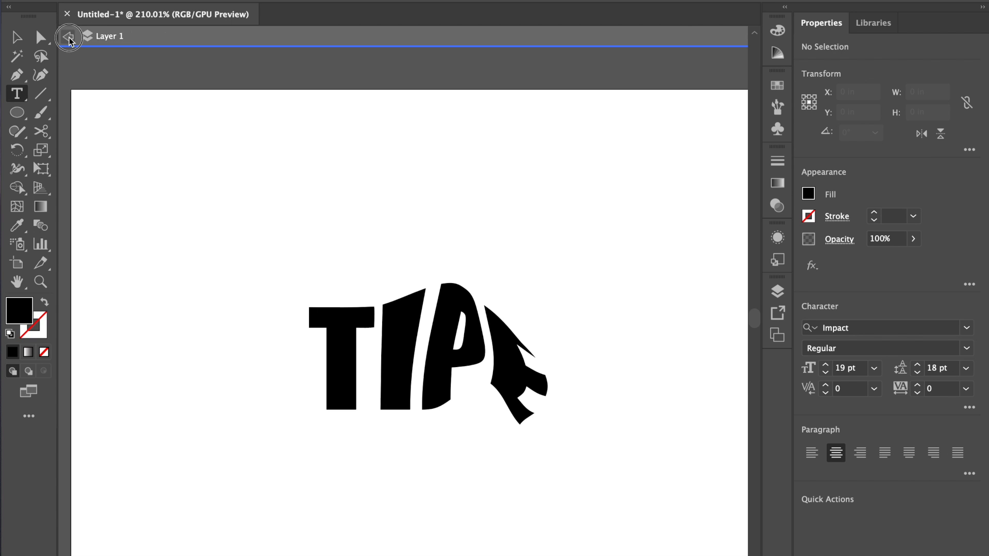
pyautogui.press('Escape')
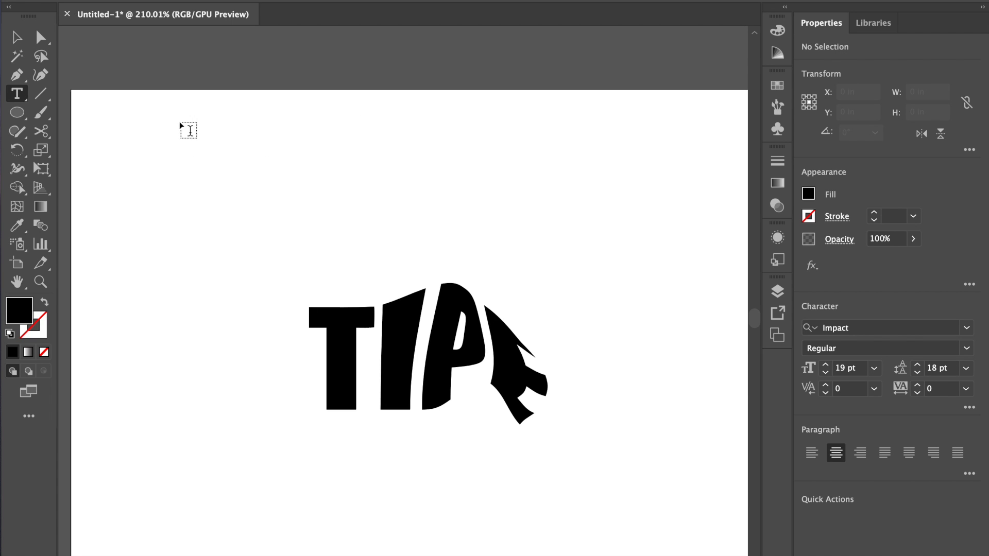
# - Switch back to editing the envelope mesh, pull its upper and lower corner points beside the T outward, and deselect
pyautogui.click(17, 37)
pyautogui.click(397, 326)
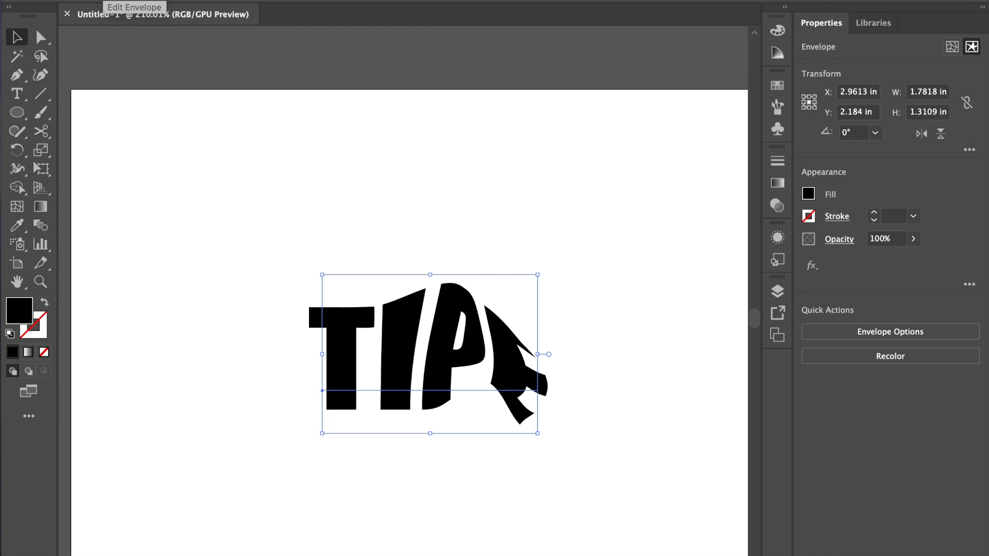
pyautogui.click(108, 1)
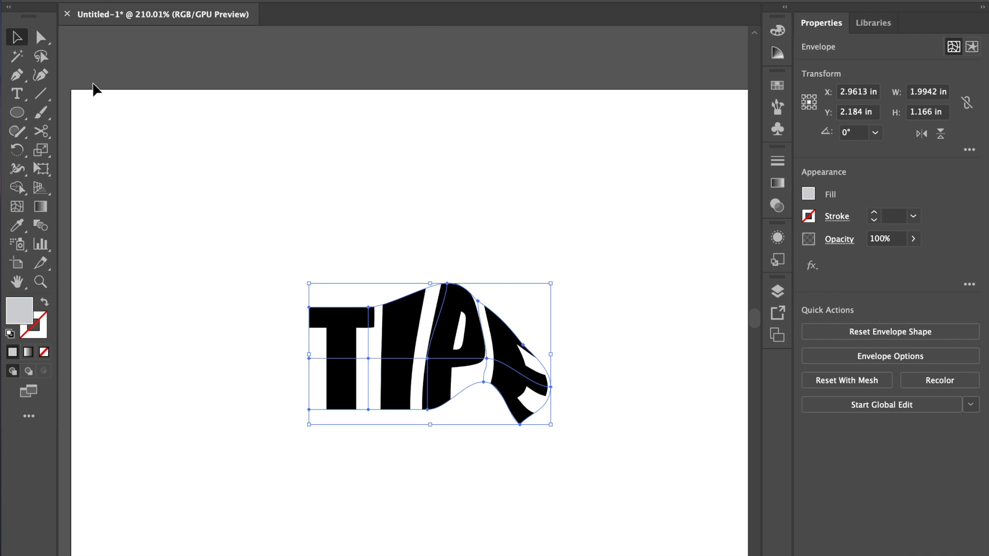
pyautogui.click(43, 38)
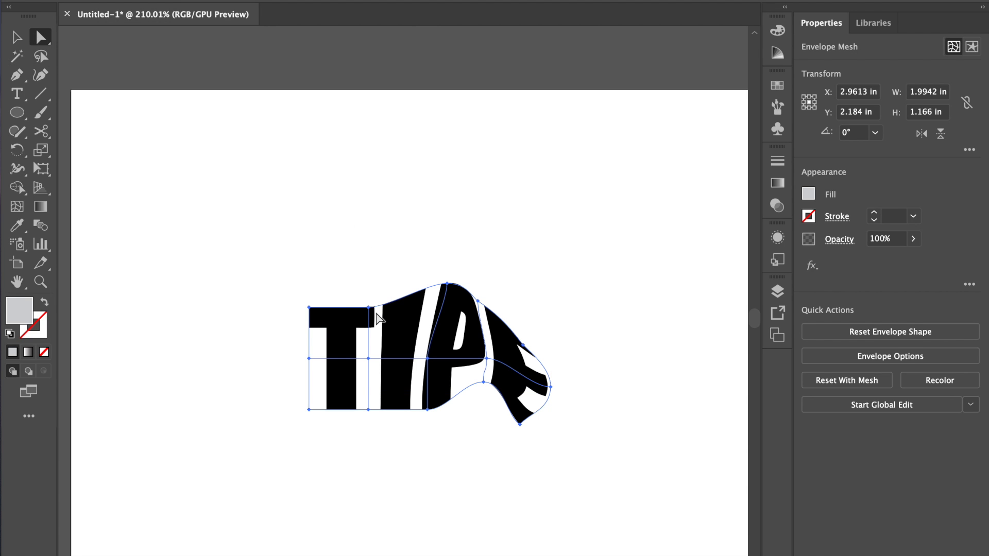
pyautogui.click(309, 307)
pyautogui.moveTo(309, 308); pyautogui.dragTo(289, 268)
pyautogui.click(326, 305)
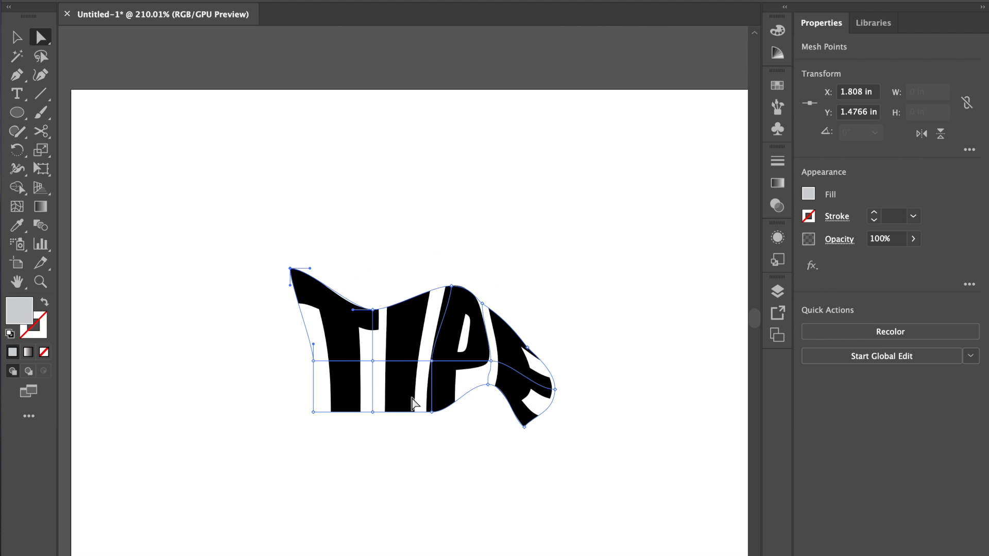
pyautogui.moveTo(317, 416); pyautogui.dragTo(290, 447)
pyautogui.press('v')
pyautogui.click(540, 212)
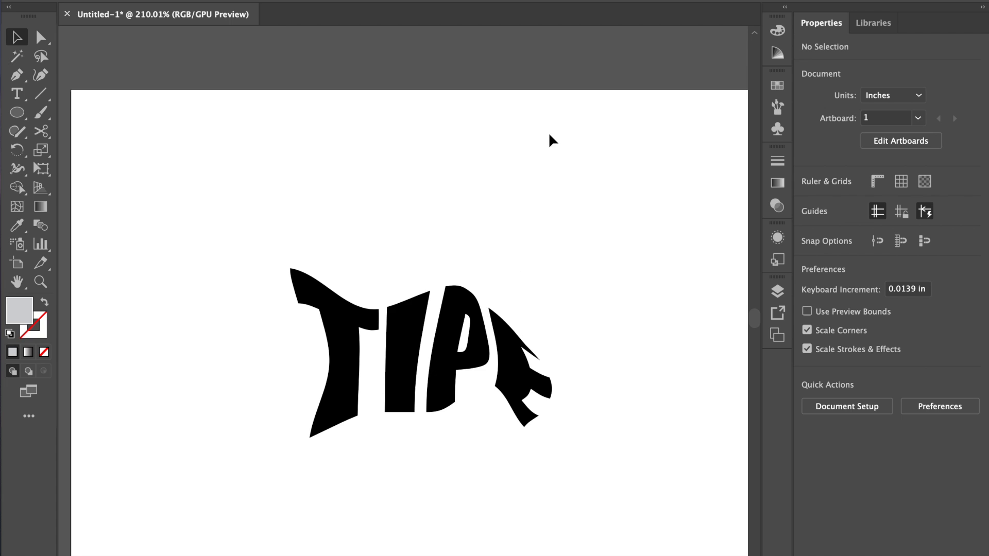
# - Inspect the envelope's mesh in Outline view, then switch to its contents and inspect the TIPE text the same way
pyautogui.hotkey('ctrl', 'y')
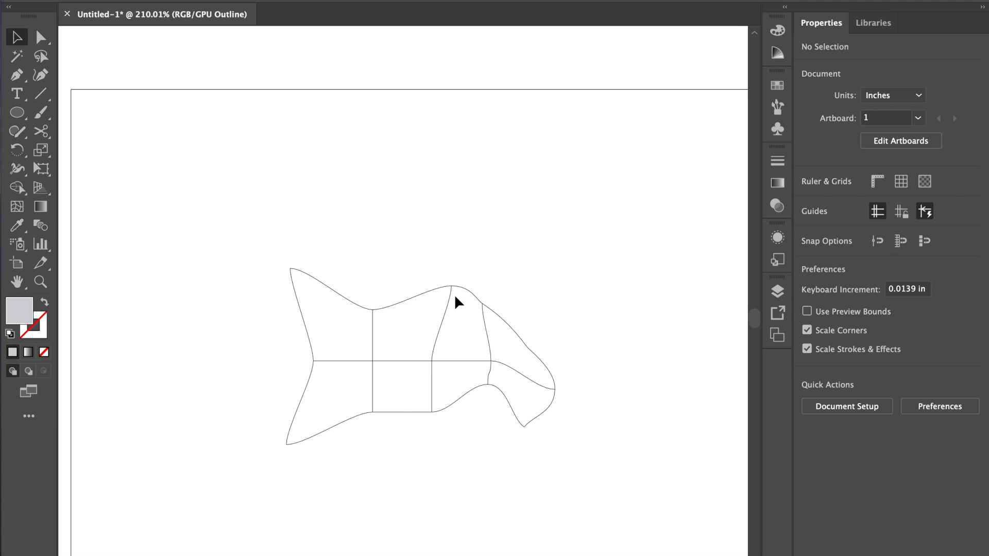
pyautogui.hotkey('ctrl', 'y')
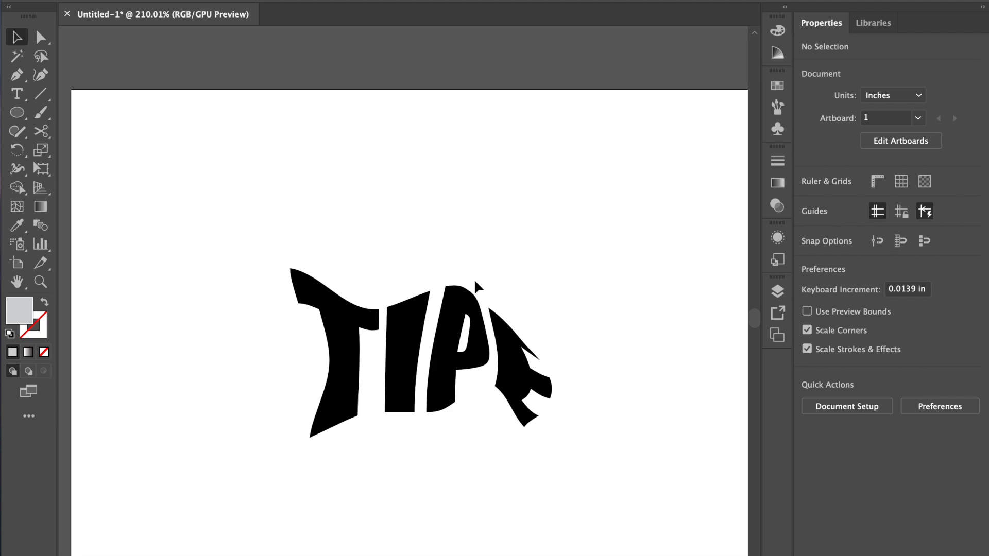
pyautogui.click(469, 298)
pyautogui.hotkey('ctrl', 'shift', 'v')
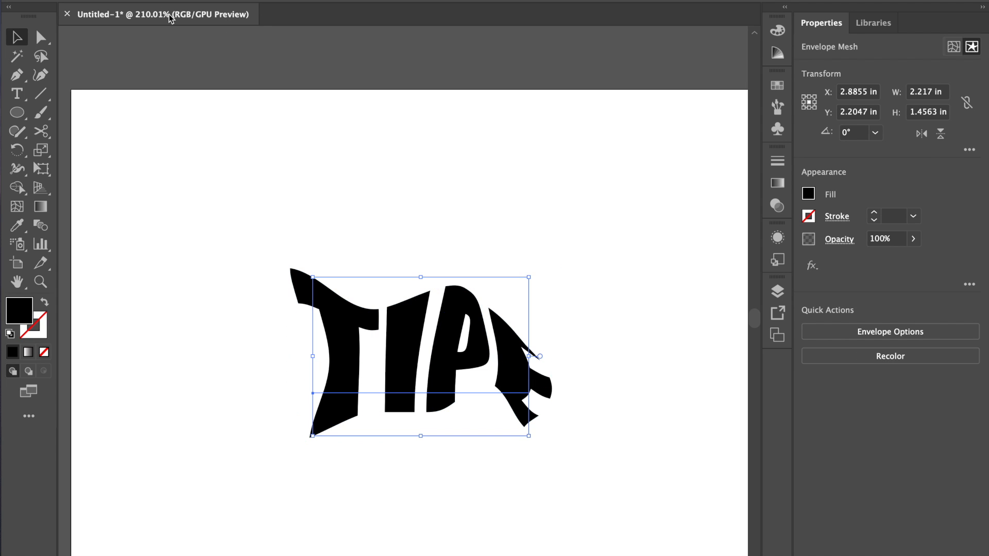
pyautogui.hotkey('ctrl', 'y')
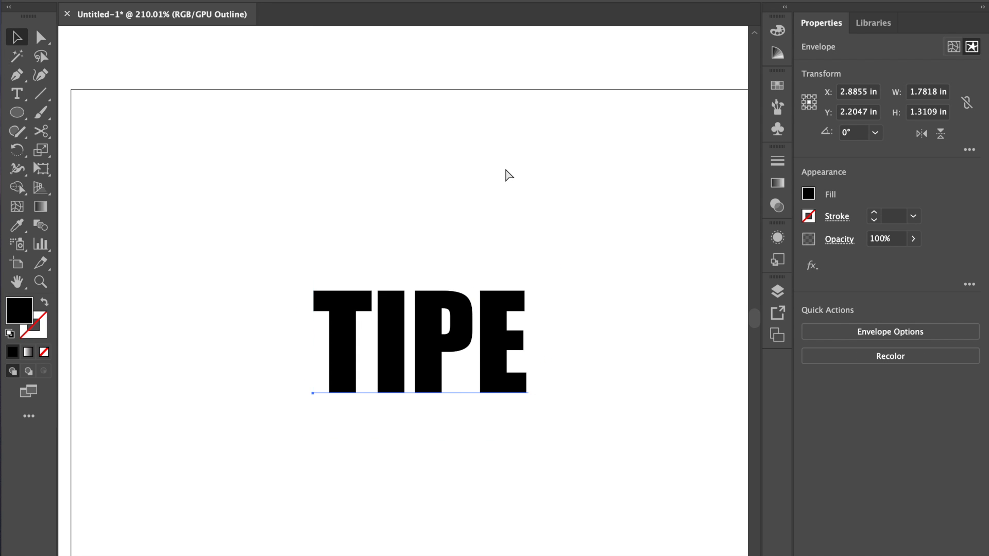
pyautogui.hotkey('ctrl', 'y')
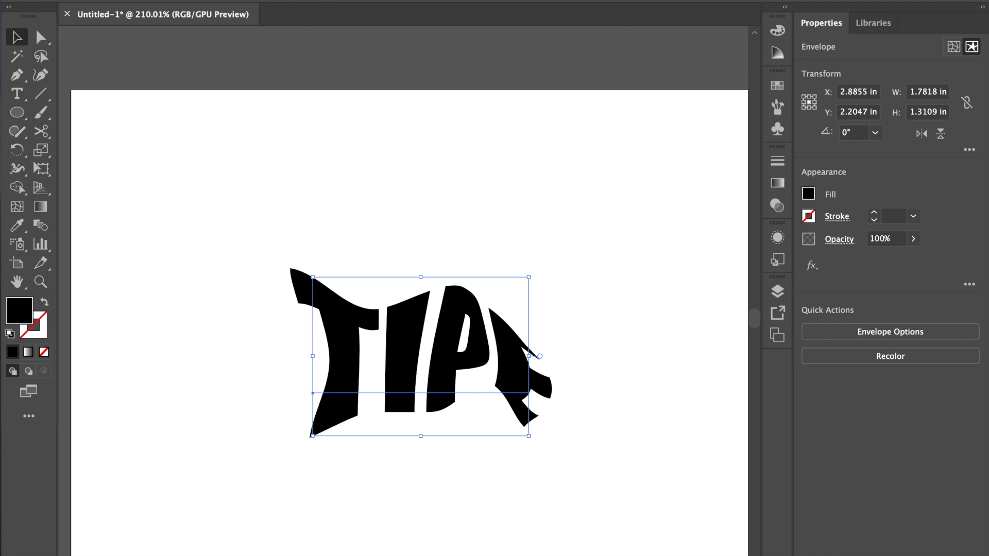
# - Expand the TIPE envelope with Object and Fill enabled
pyautogui.click(149, 0)
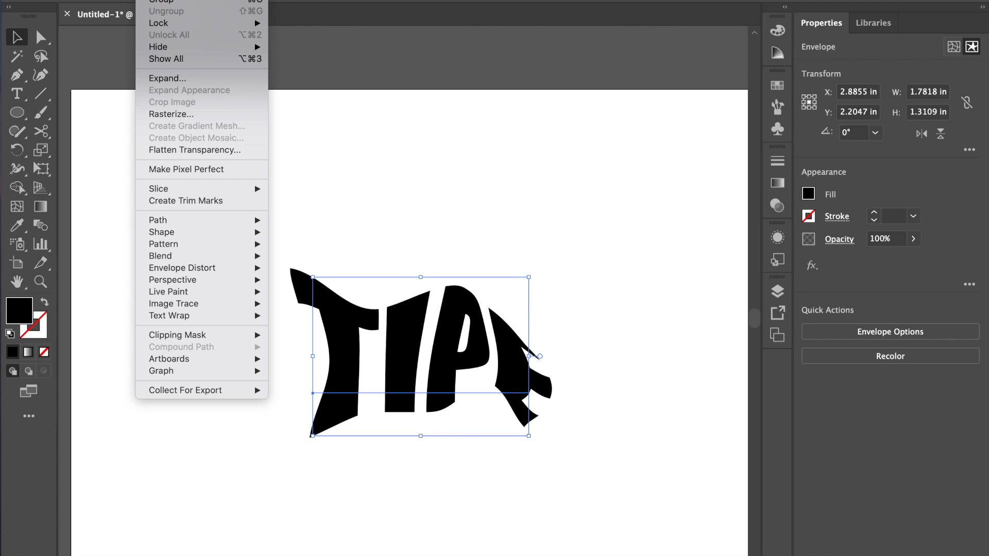
pyautogui.click(184, 81)
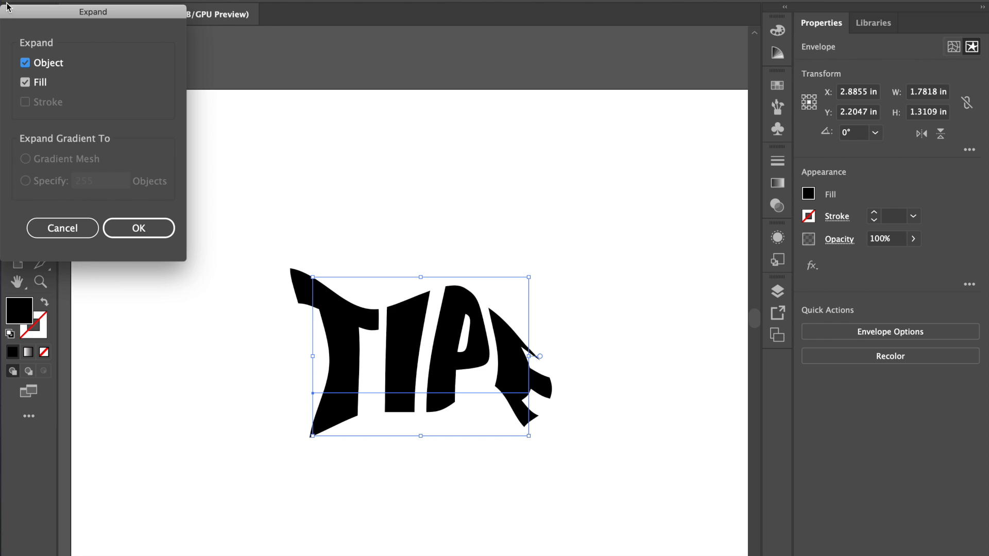
pyautogui.click(126, 226)
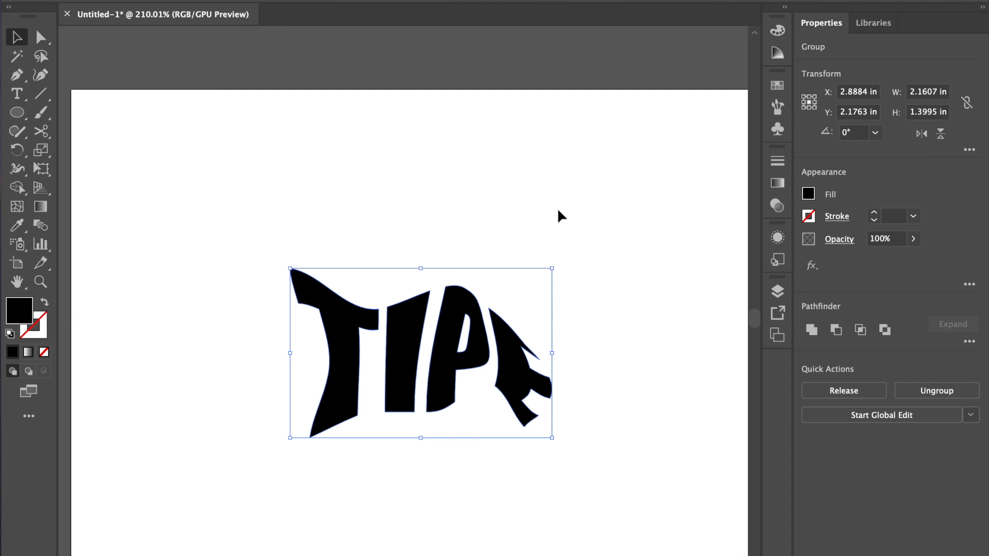
# - In Outline view, reshape the T by moving its stem's lower corner and crossbar junction anchor points, and return to Preview
pyautogui.press('super+y')
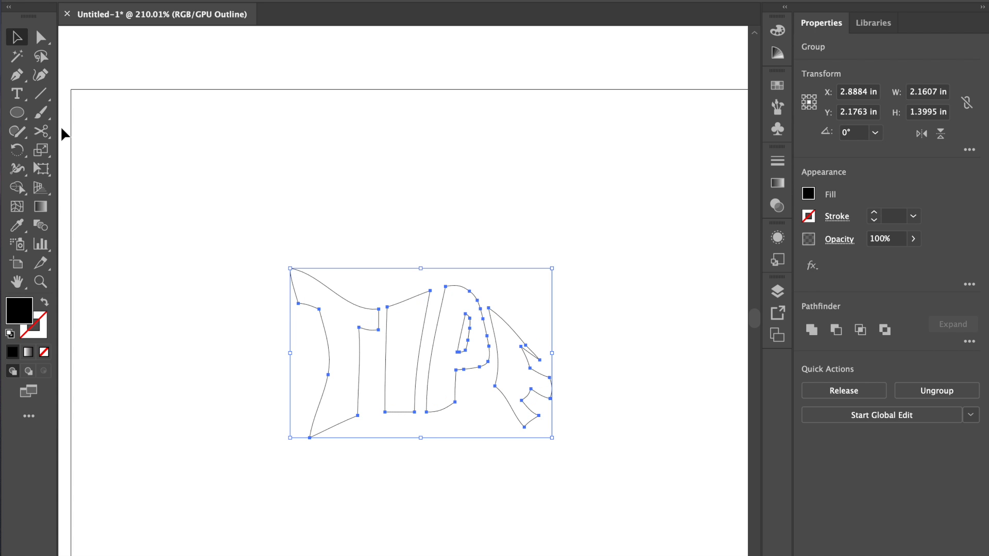
pyautogui.click(41, 41)
pyautogui.click(176, 298)
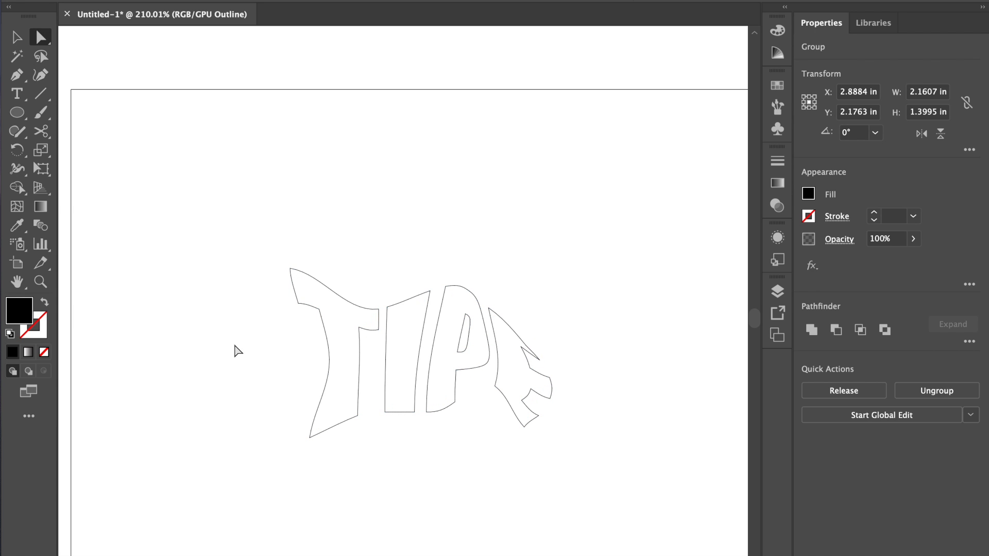
pyautogui.moveTo(358, 415); pyautogui.dragTo(382, 452)
pyautogui.moveTo(358, 328)
pyautogui.mouseDown()
pyautogui.moveTo(369, 354)
pyautogui.moveTo(365, 345)
pyautogui.mouseUp()
pyautogui.click(375, 251)
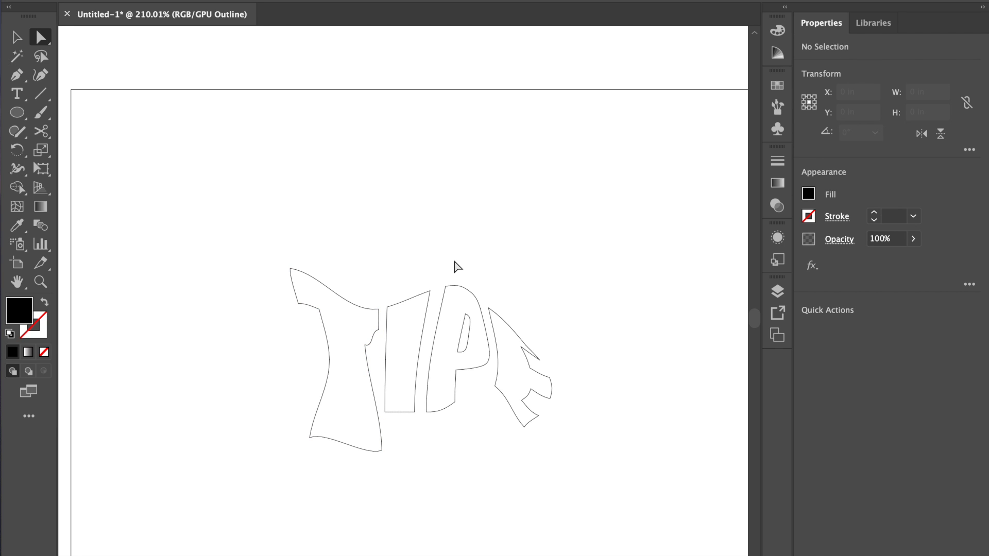
pyautogui.hotkey('ctrl', 'y')
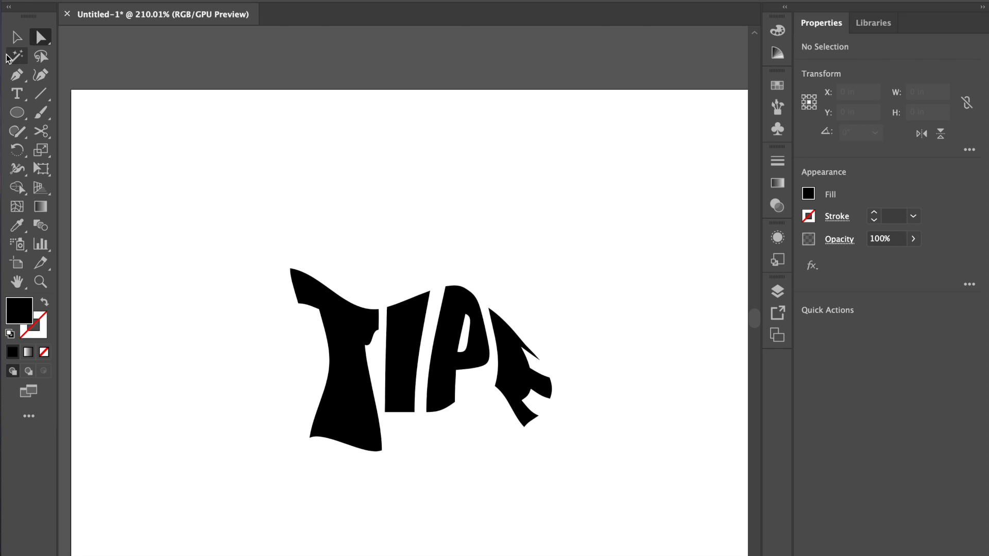
pyautogui.click(17, 37)
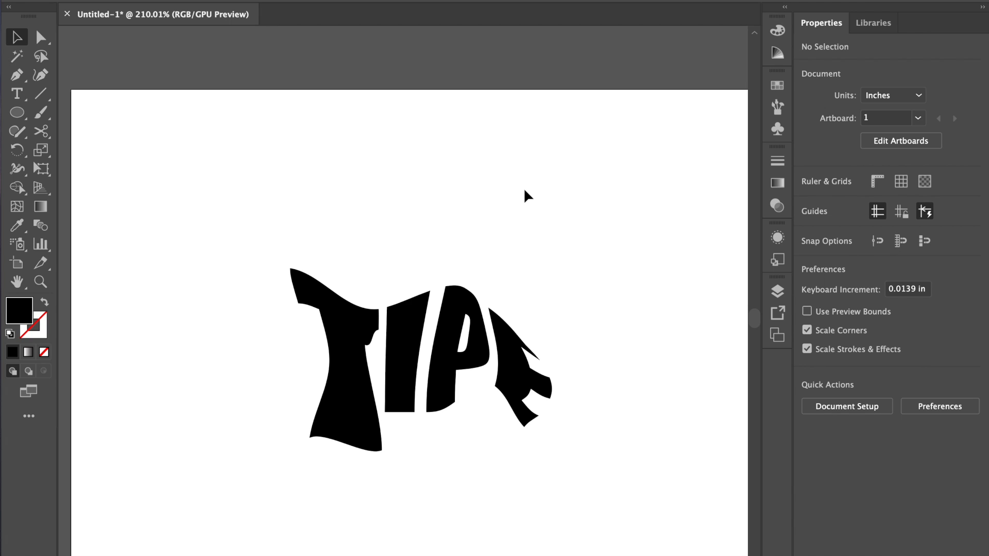